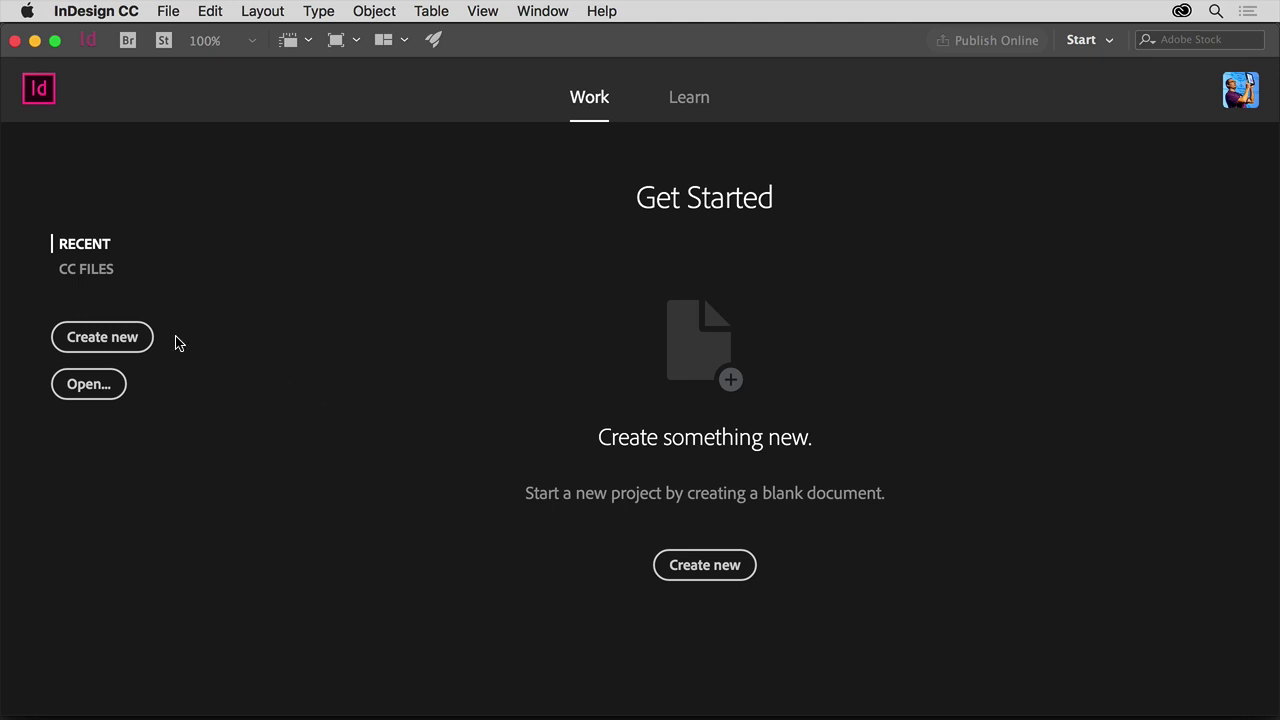
Step: Open the New Document dialog via File > New > Document, showing recent presets such as Letter
{"action": "left_click", "coordinate": [173, 12]}
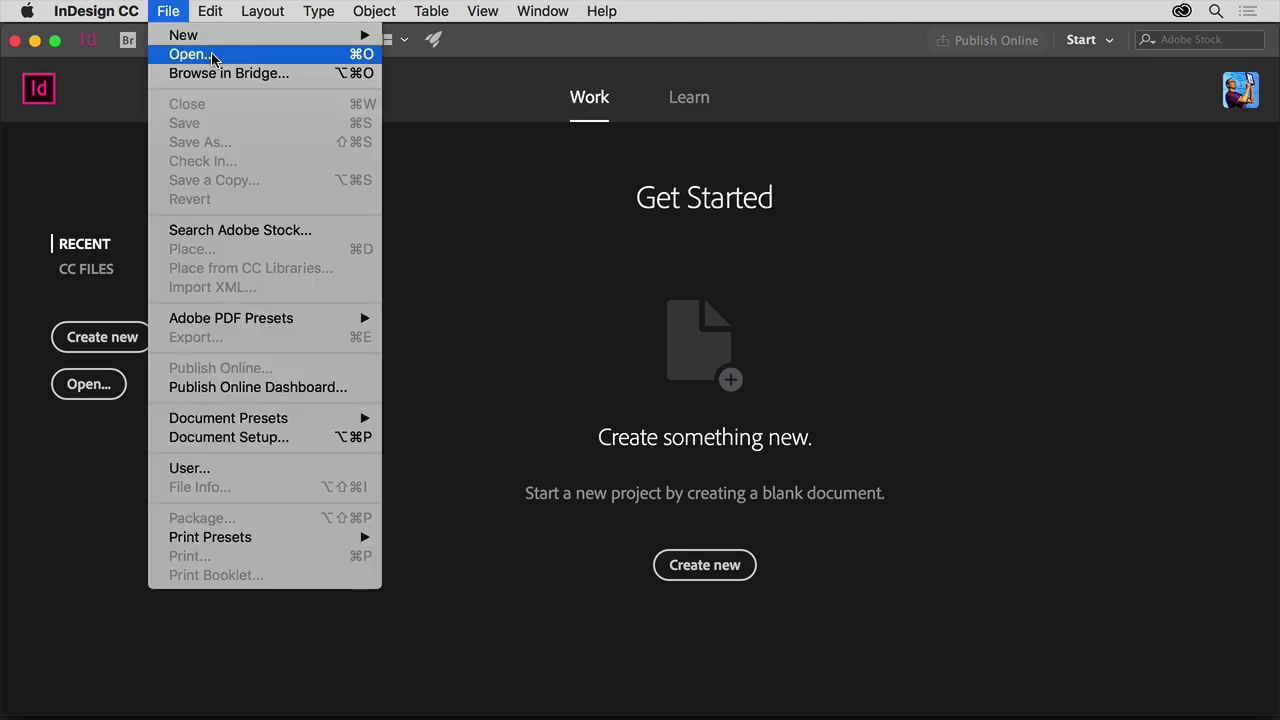
{"action": "mouse_move", "coordinate": [222, 38]}
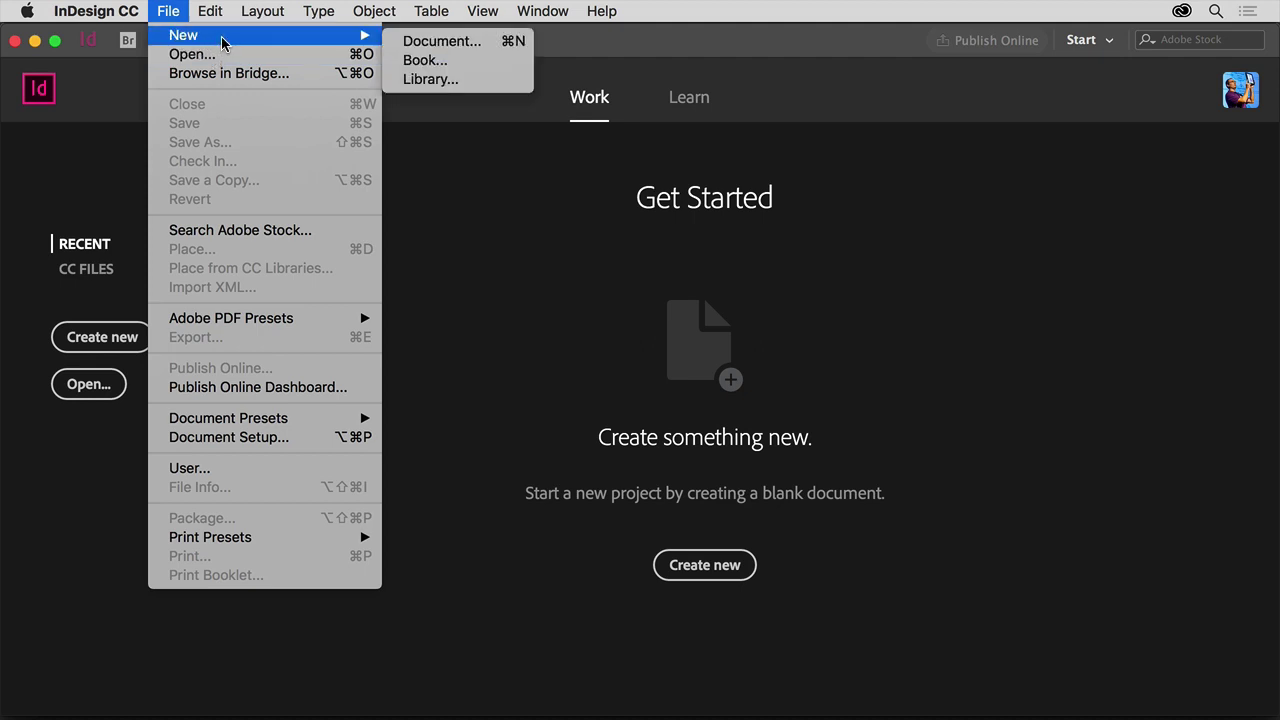
{"action": "left_click", "coordinate": [439, 42]}
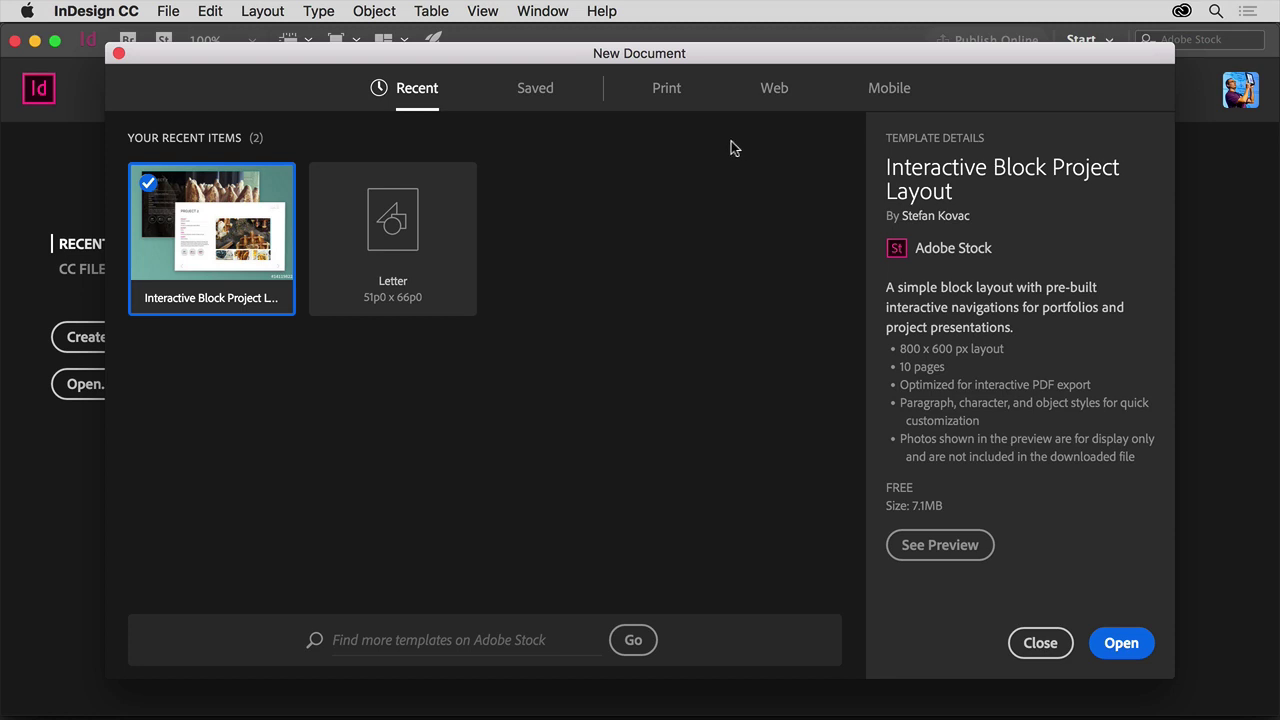
Step: Choose the blank Tabloid print preset (66p0 × 102p0) from all Print presets
{"action": "left_click", "coordinate": [672, 97]}
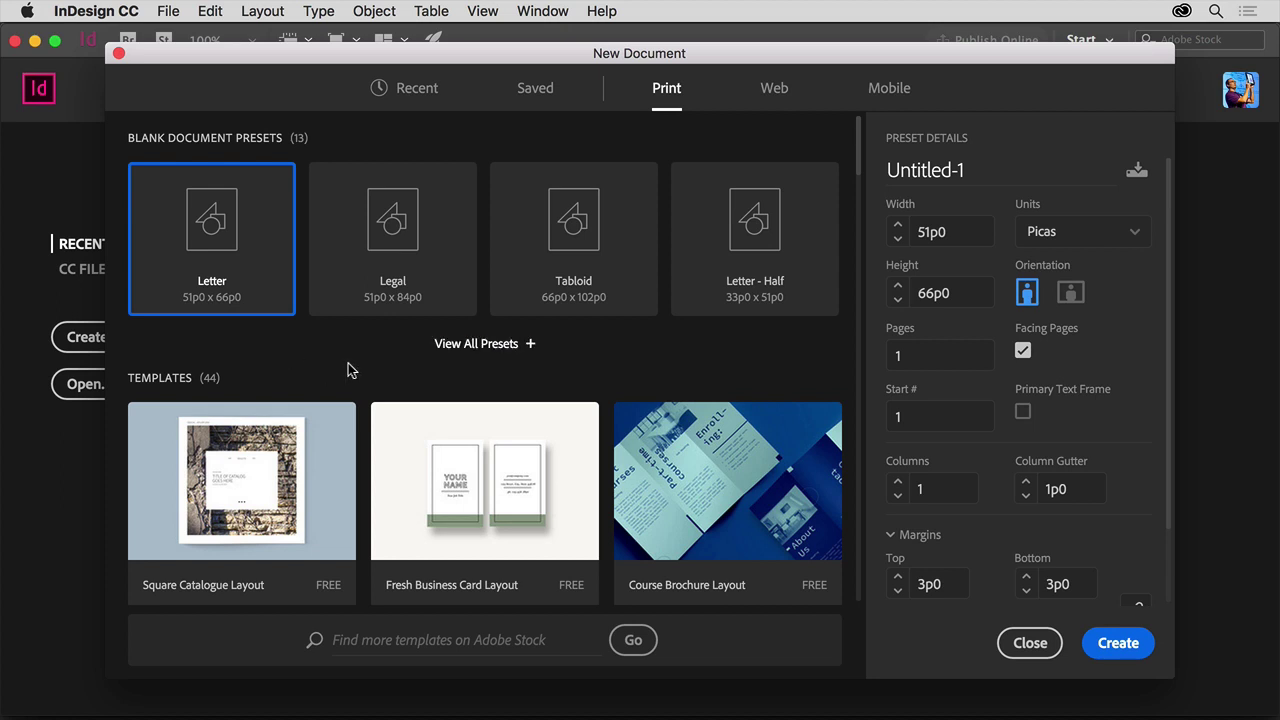
{"action": "left_click", "coordinate": [511, 345]}
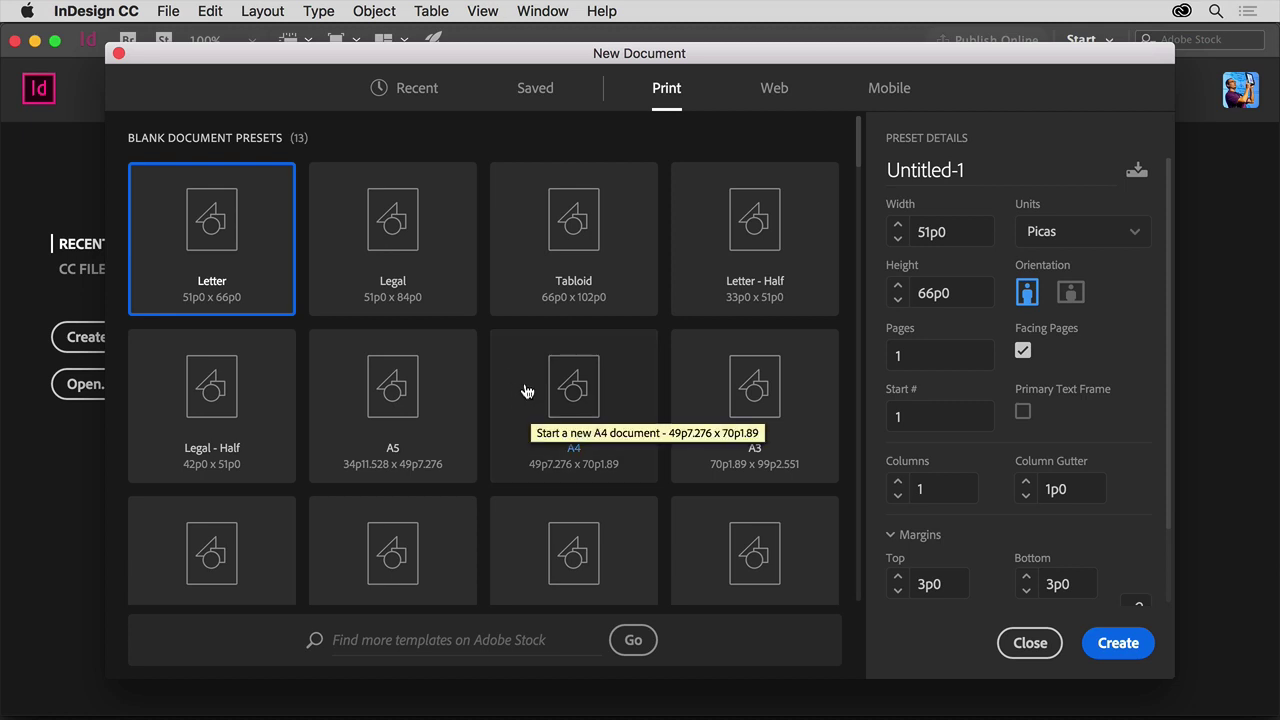
{"action": "left_click", "coordinate": [615, 239]}
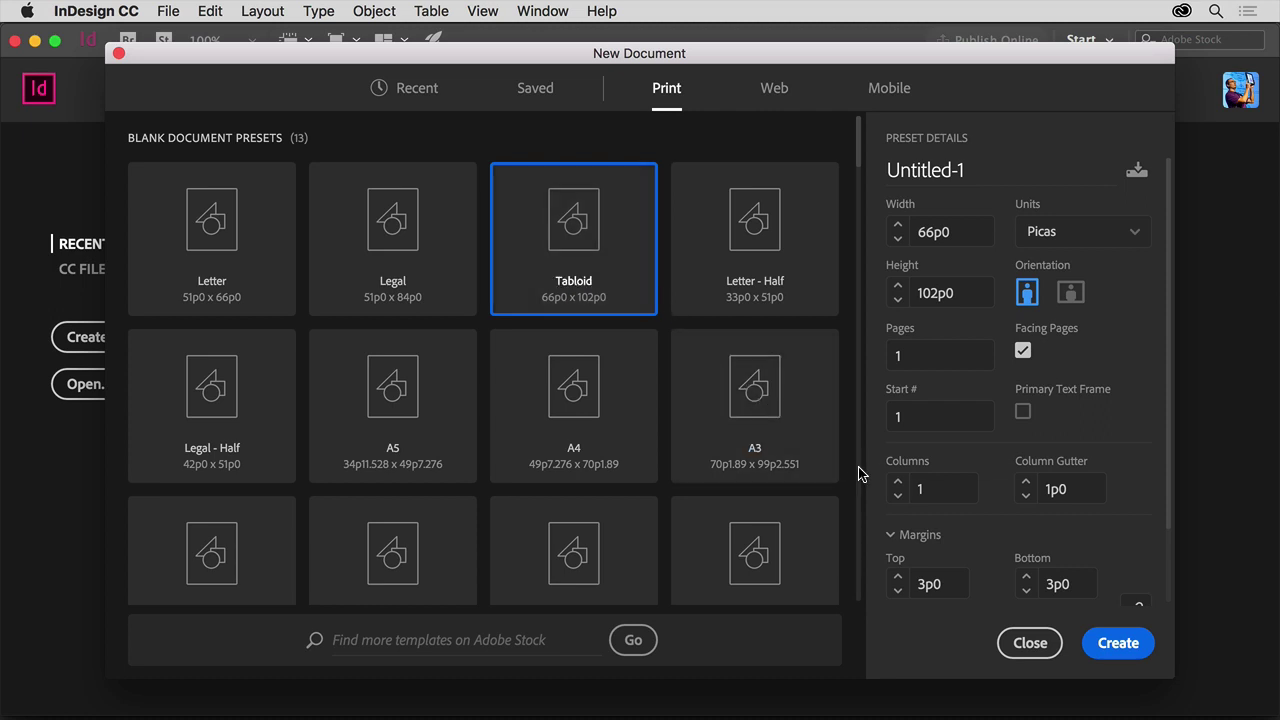
{"action": "scroll", "coordinate": [856, 470], "scroll_direction": "down", "scroll_amount": 5}
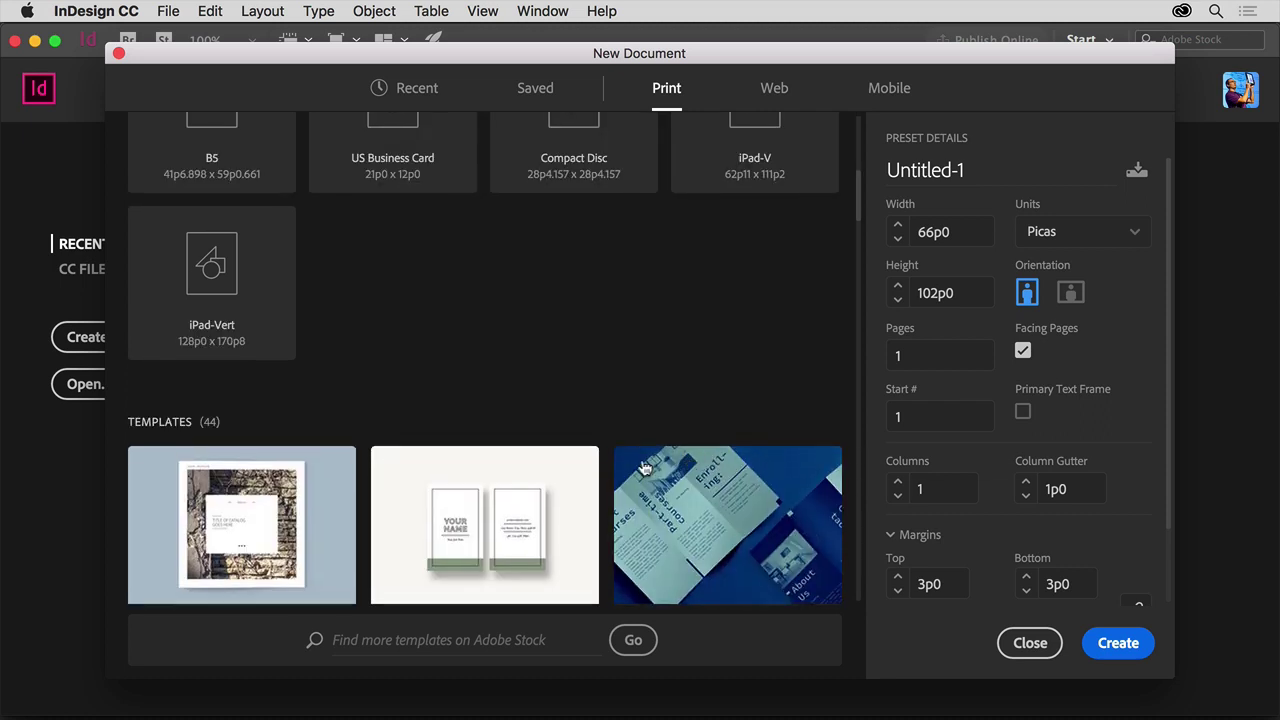
{"action": "scroll", "coordinate": [551, 466], "scroll_direction": "down", "scroll_amount": 1}
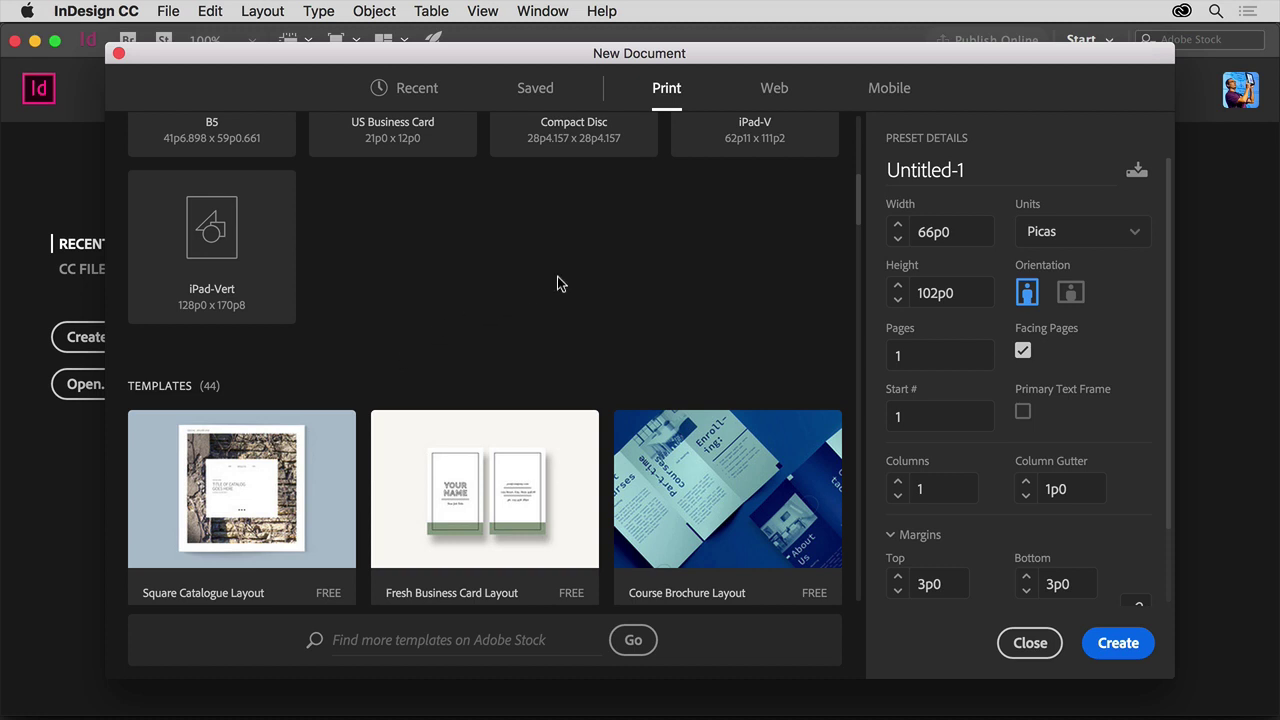
{"action": "left_click_drag", "start_coordinate": [860, 213], "coordinate": [860, 143]}
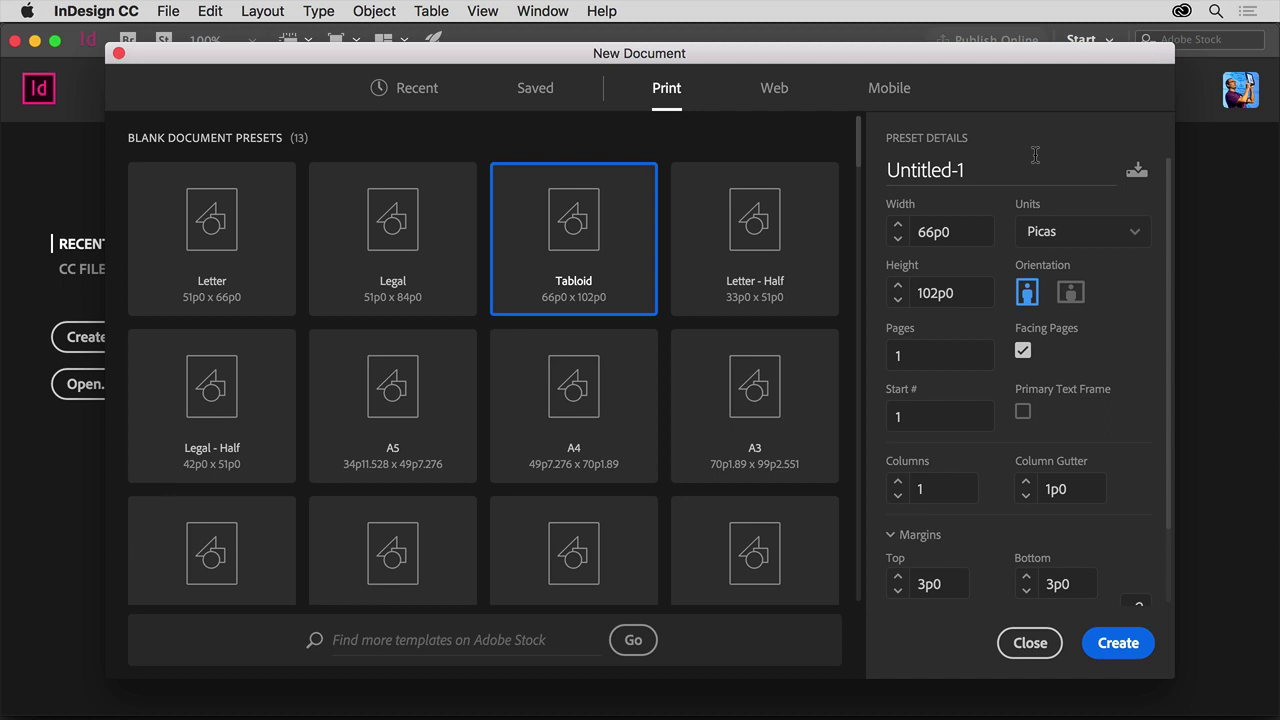
Step: Set the name to Brochure and units to Inches (11 × 17 in), and uncheck Facing Pages
{"action": "left_click", "coordinate": [973, 169]}
{"action": "double_click", "coordinate": [973, 169]}
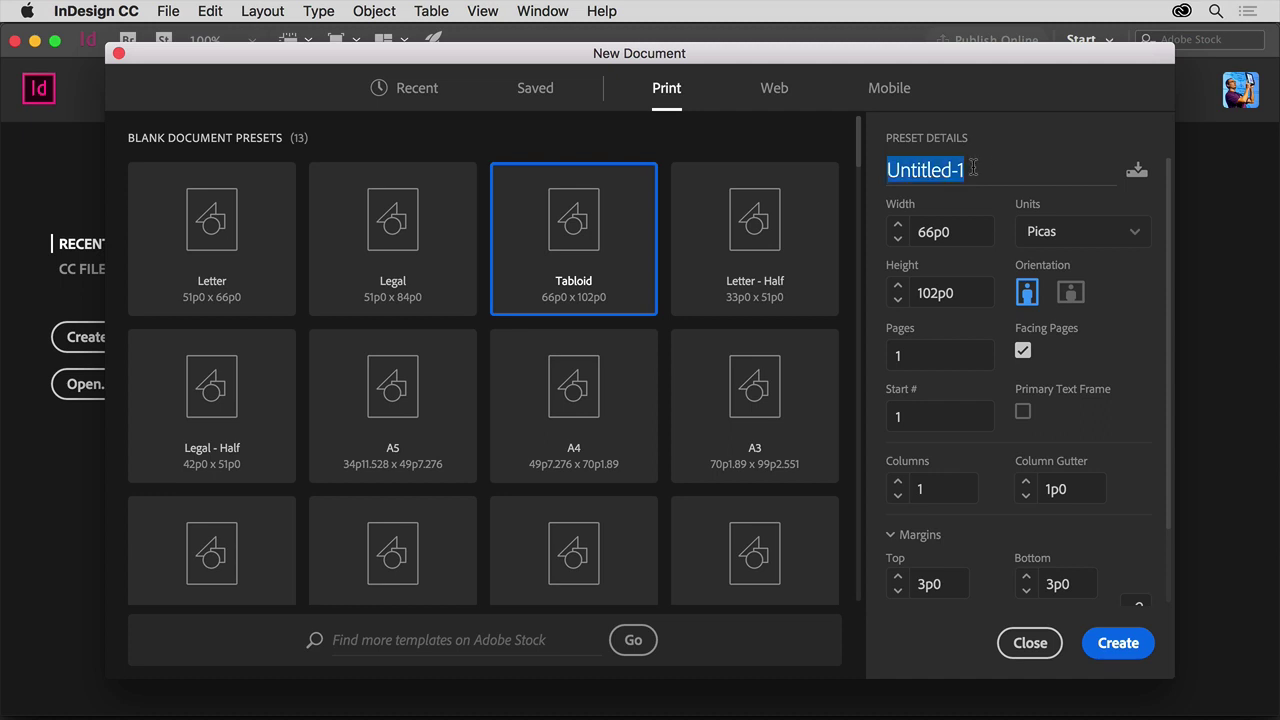
{"action": "type", "text": "Brochure"}
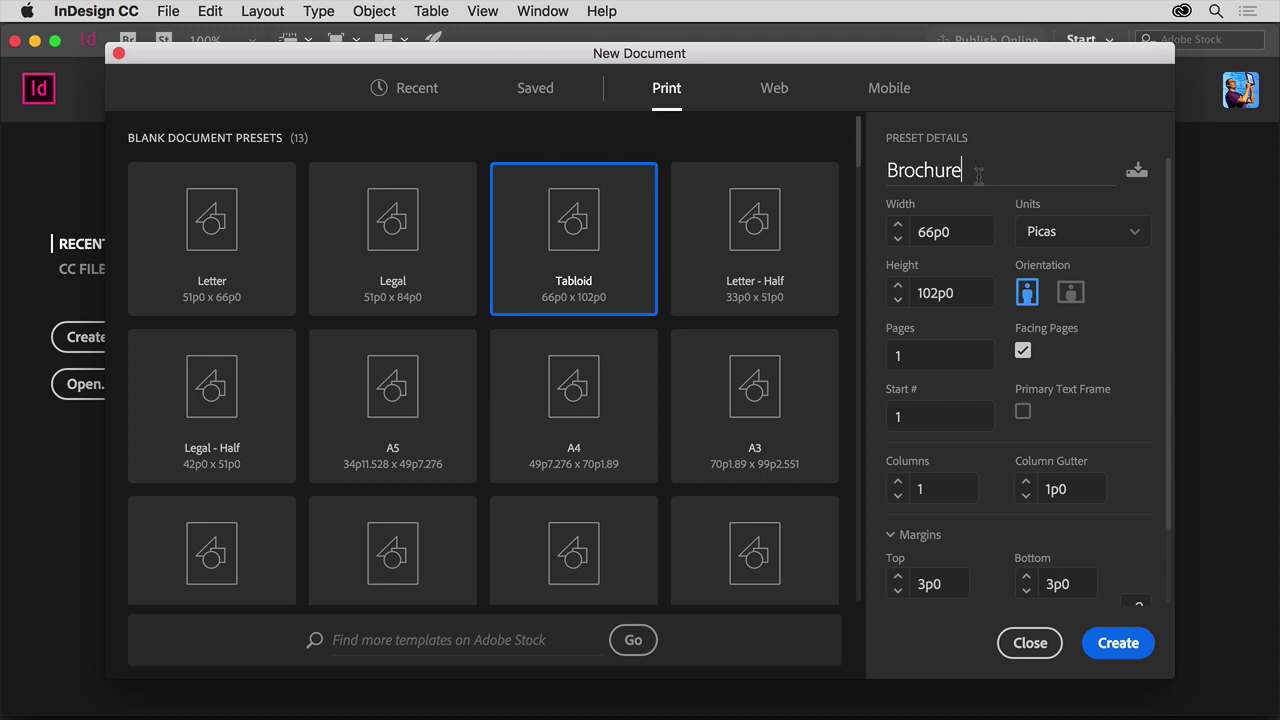
{"action": "left_click", "coordinate": [1077, 238]}
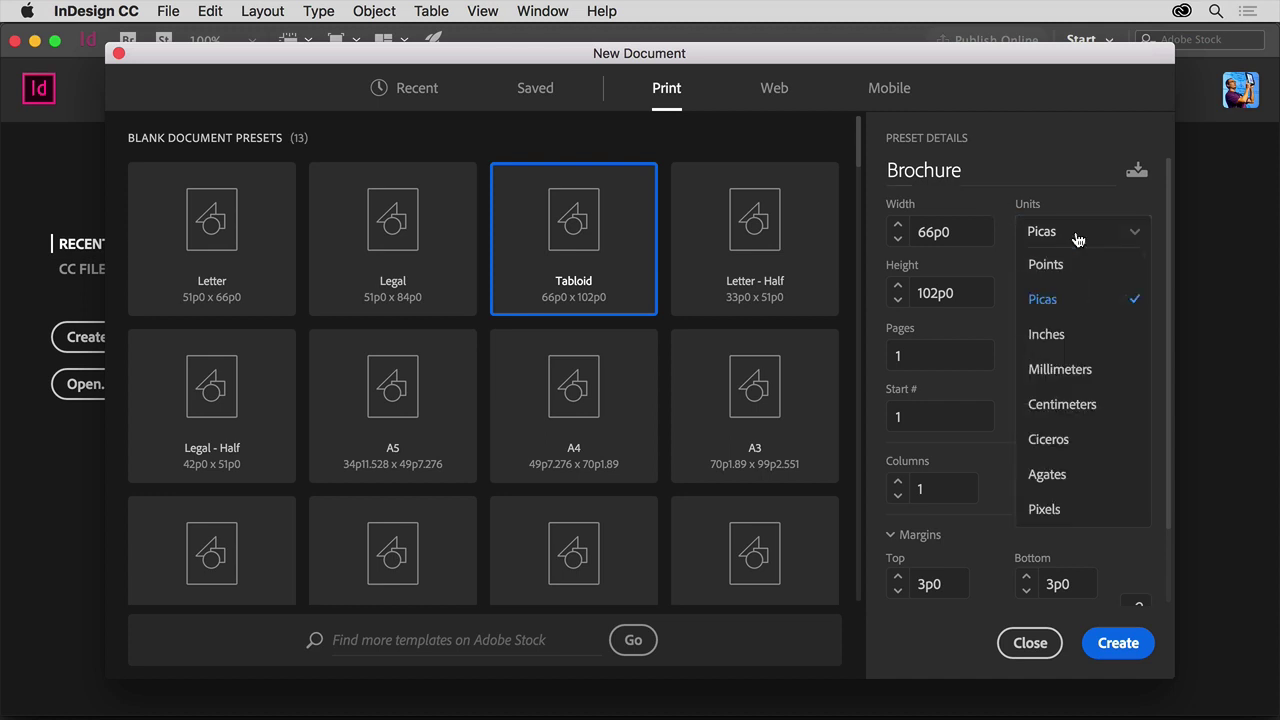
{"action": "left_click", "coordinate": [1081, 340]}
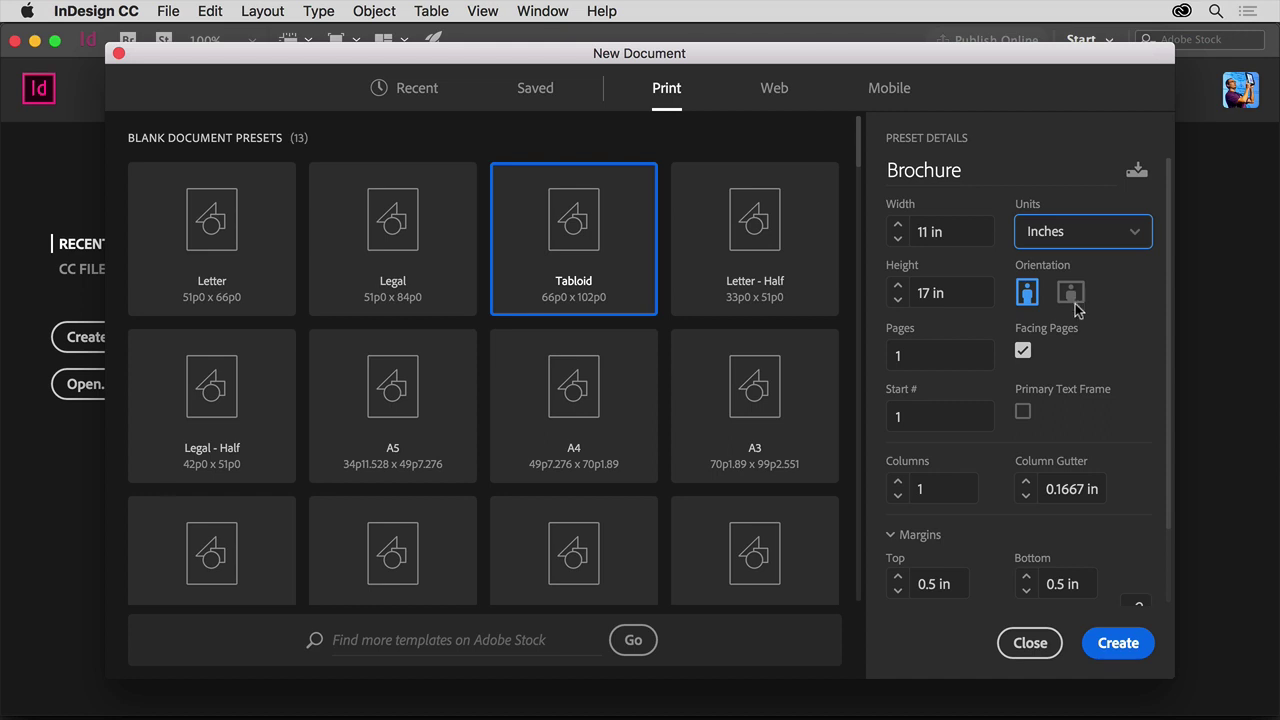
{"action": "left_click", "coordinate": [1023, 352]}
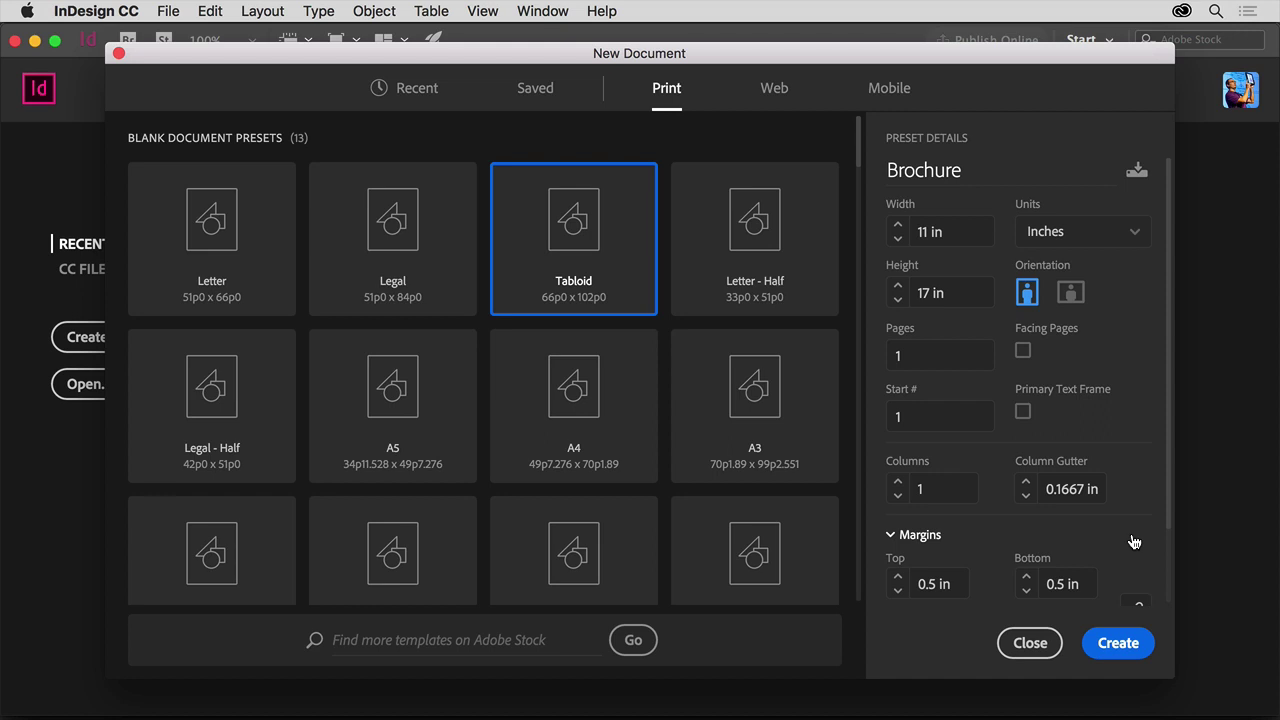
Step: Create the 11 × 17 in Brochure document, then confirm Document Setup shows Tabloid and cancel
{"action": "left_click", "coordinate": [1117, 643]}
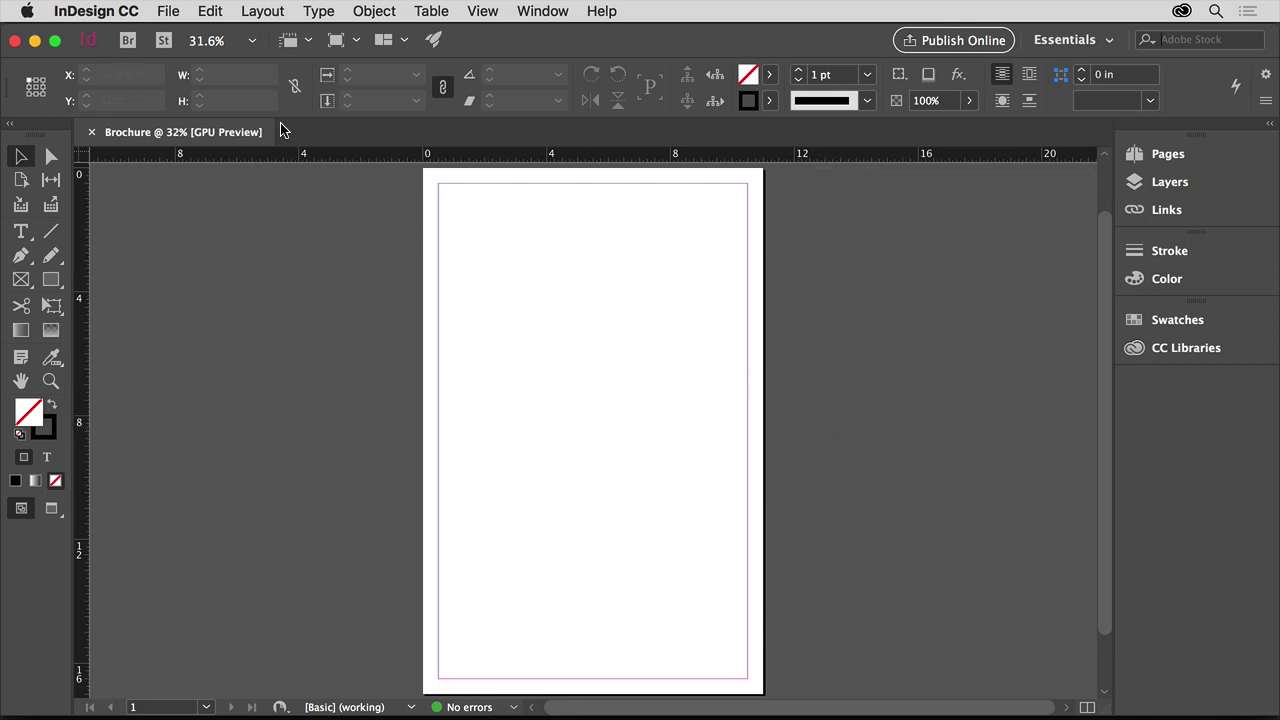
{"action": "left_click", "coordinate": [180, 15]}
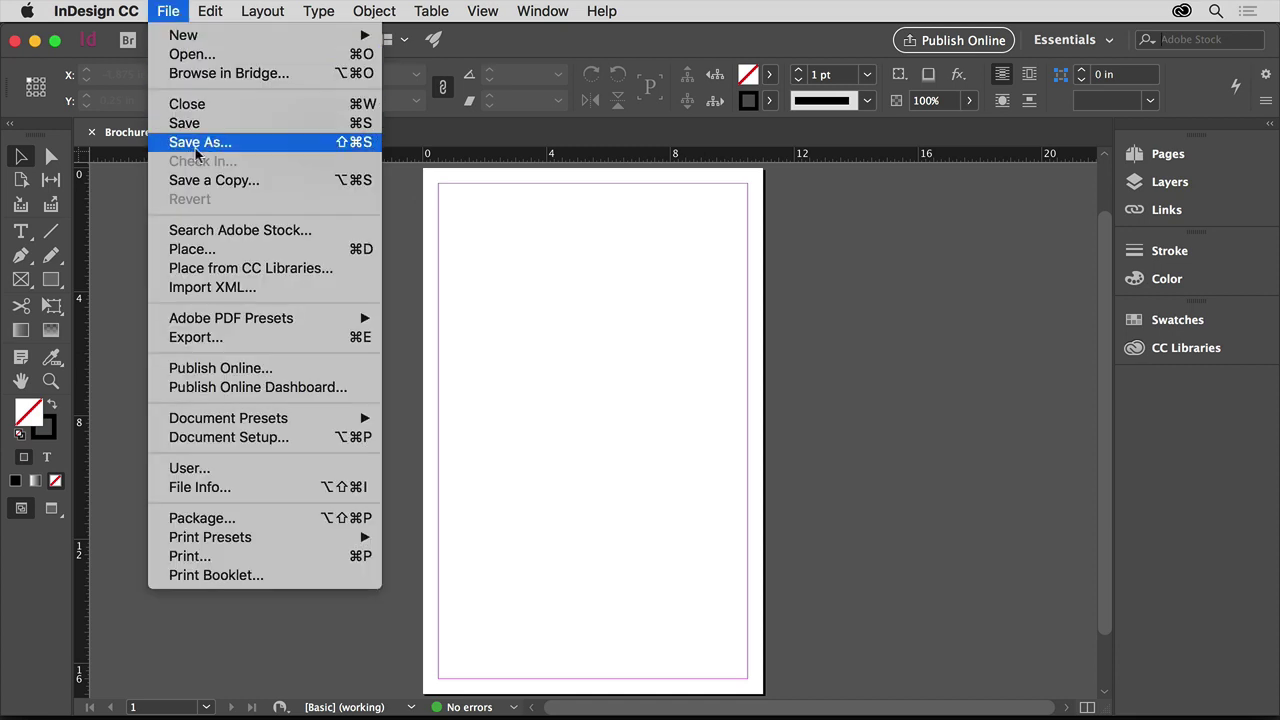
{"action": "left_click", "coordinate": [307, 440]}
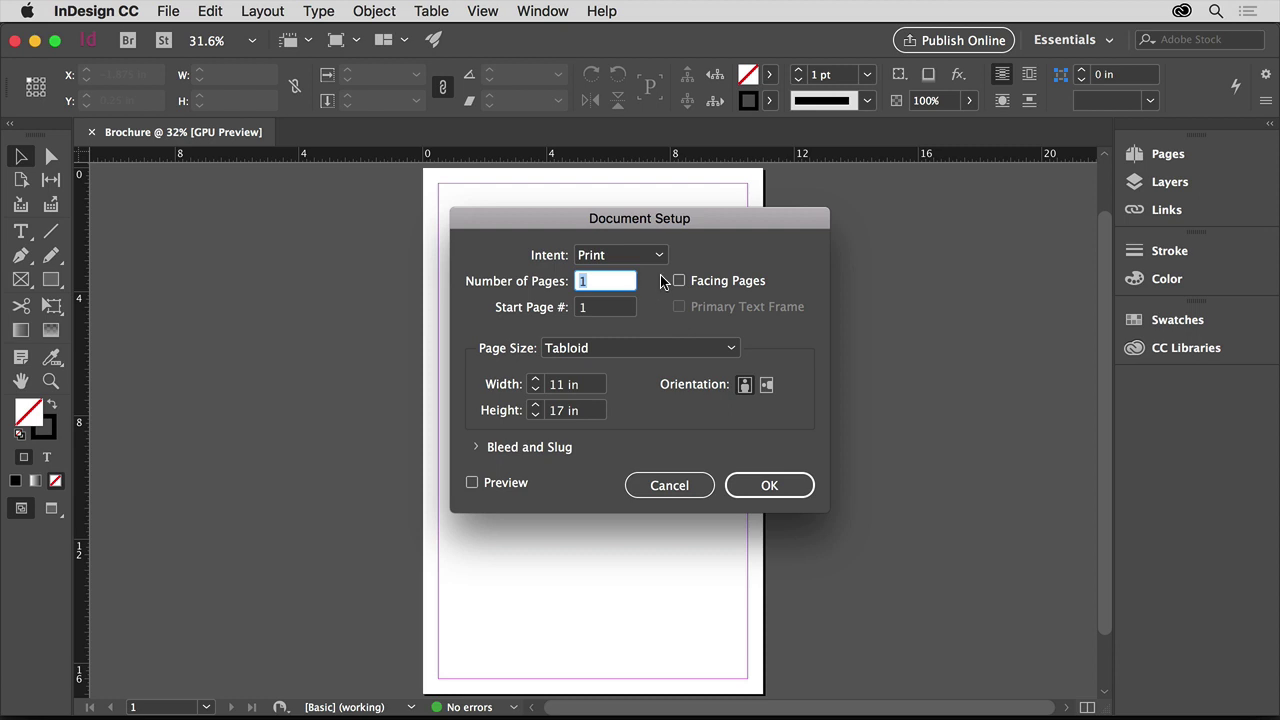
{"action": "left_click", "coordinate": [684, 347]}
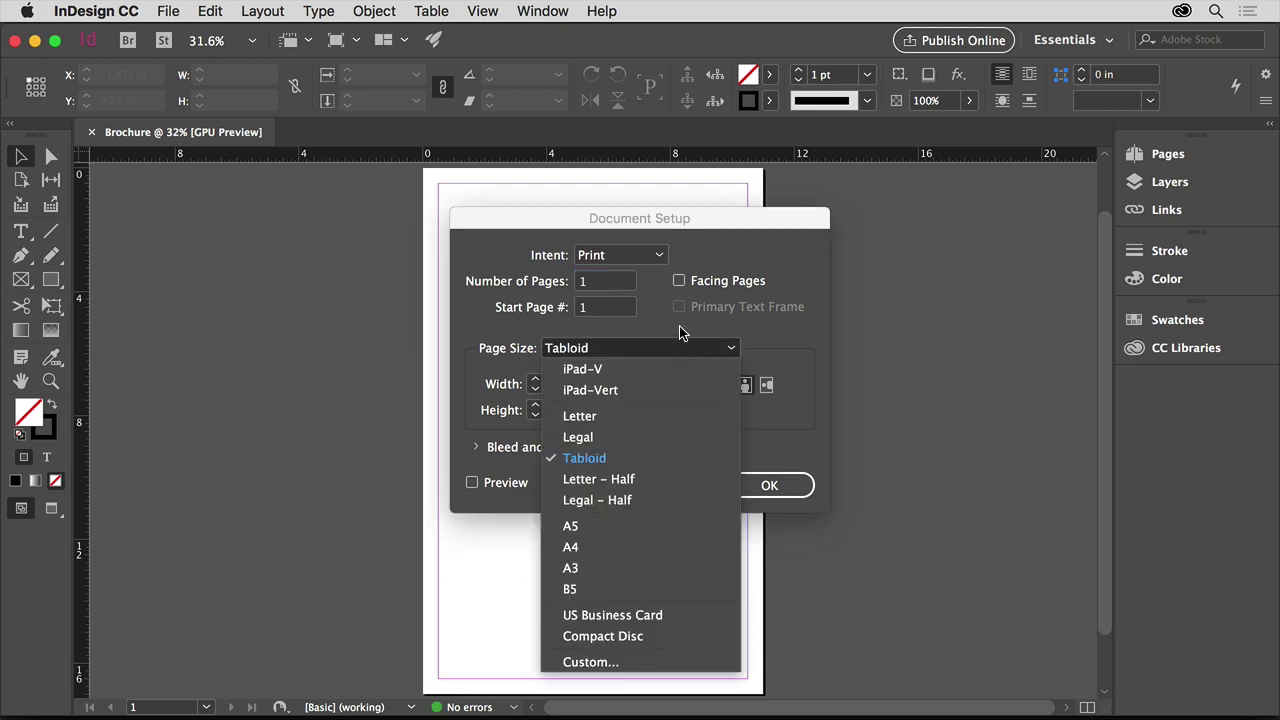
{"action": "left_click", "coordinate": [679, 332]}
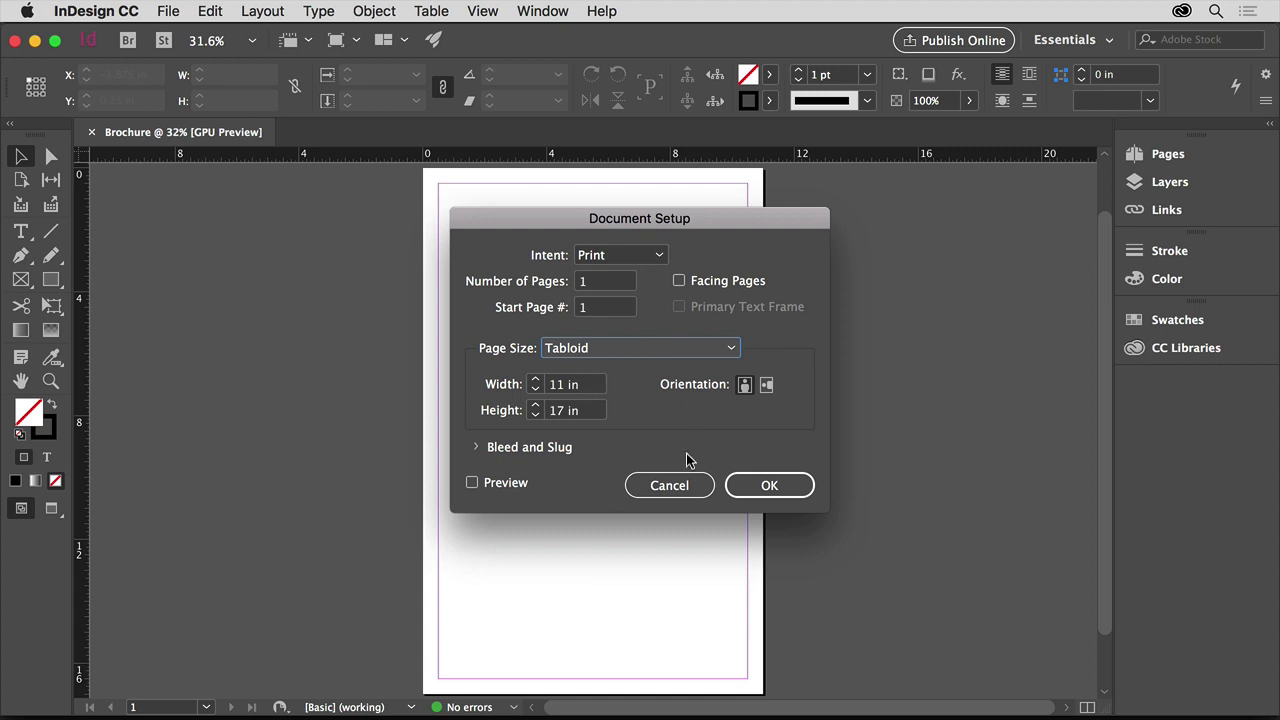
{"action": "left_click", "coordinate": [692, 485]}
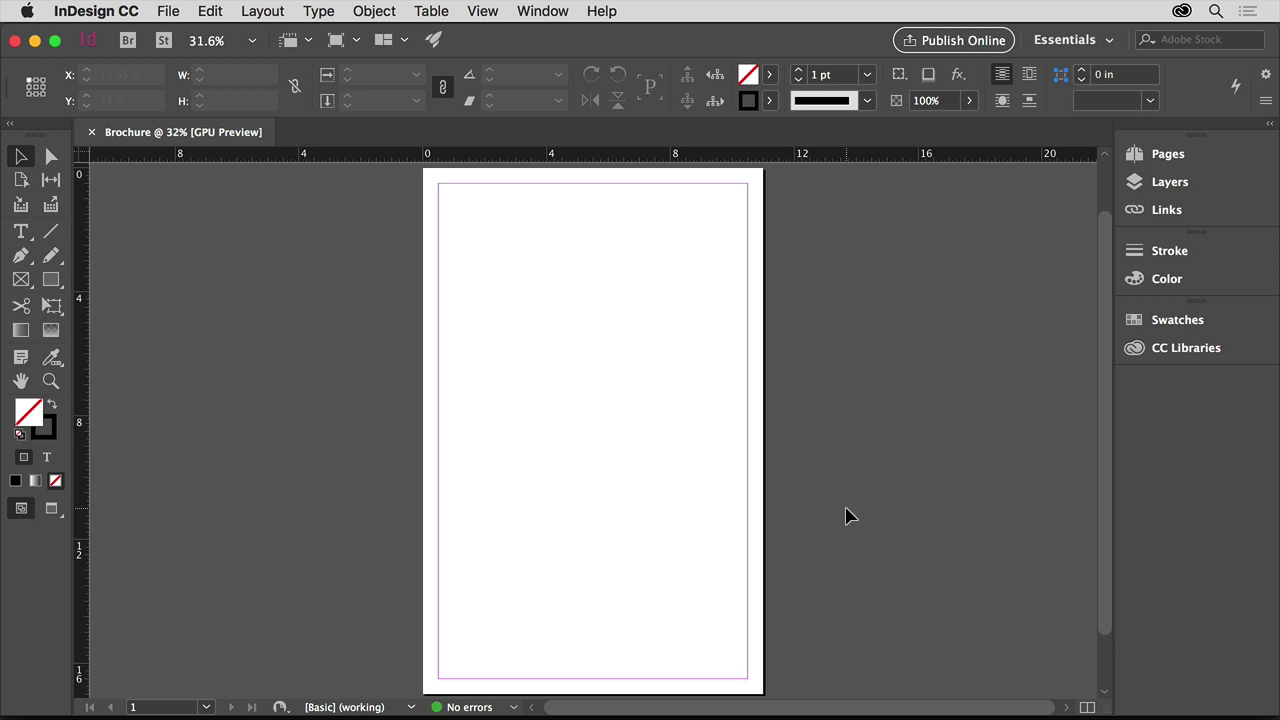
Step: Save the new document as Brochure on the Desktop
{"action": "left_click", "coordinate": [181, 14]}
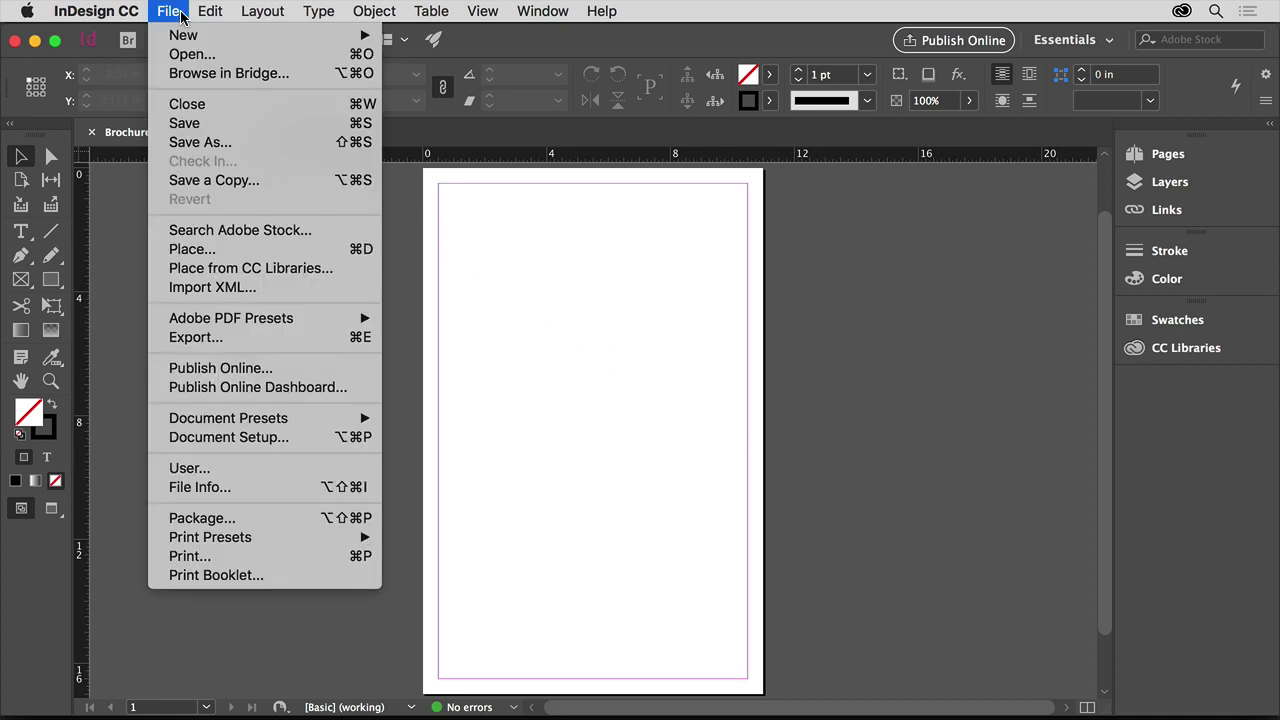
{"action": "left_click", "coordinate": [222, 124]}
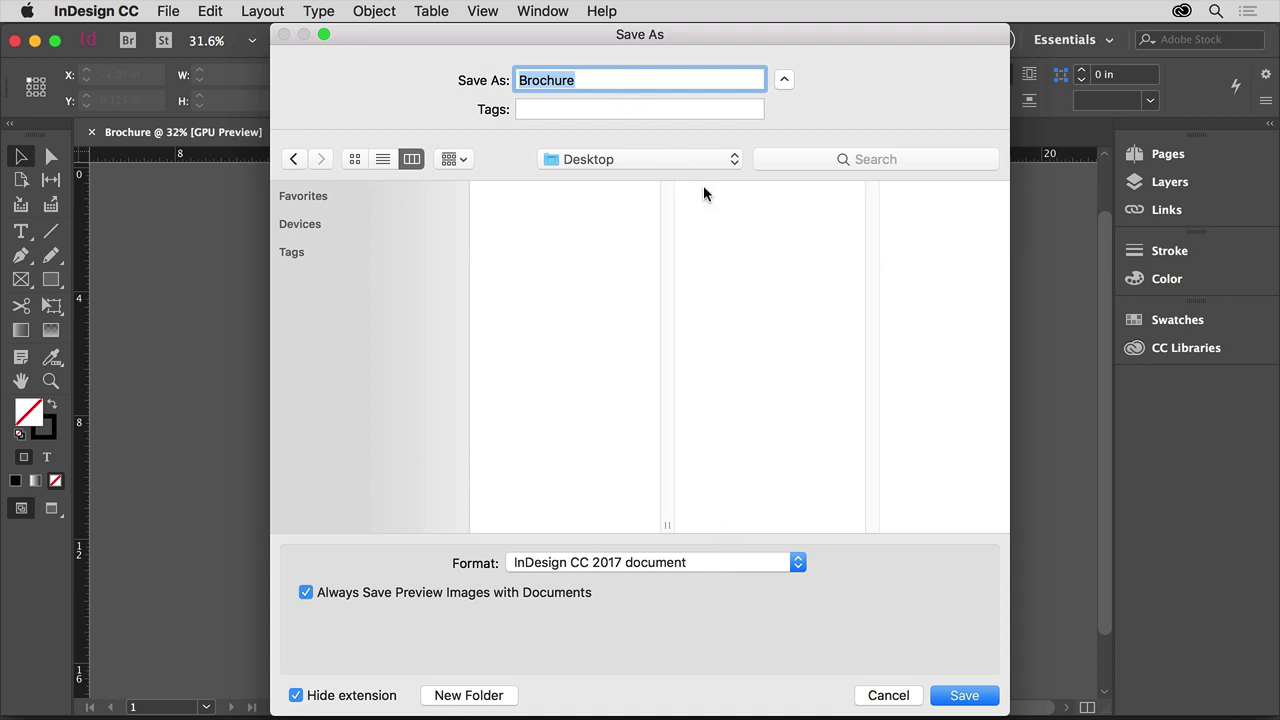
{"action": "left_click", "coordinate": [981, 695]}
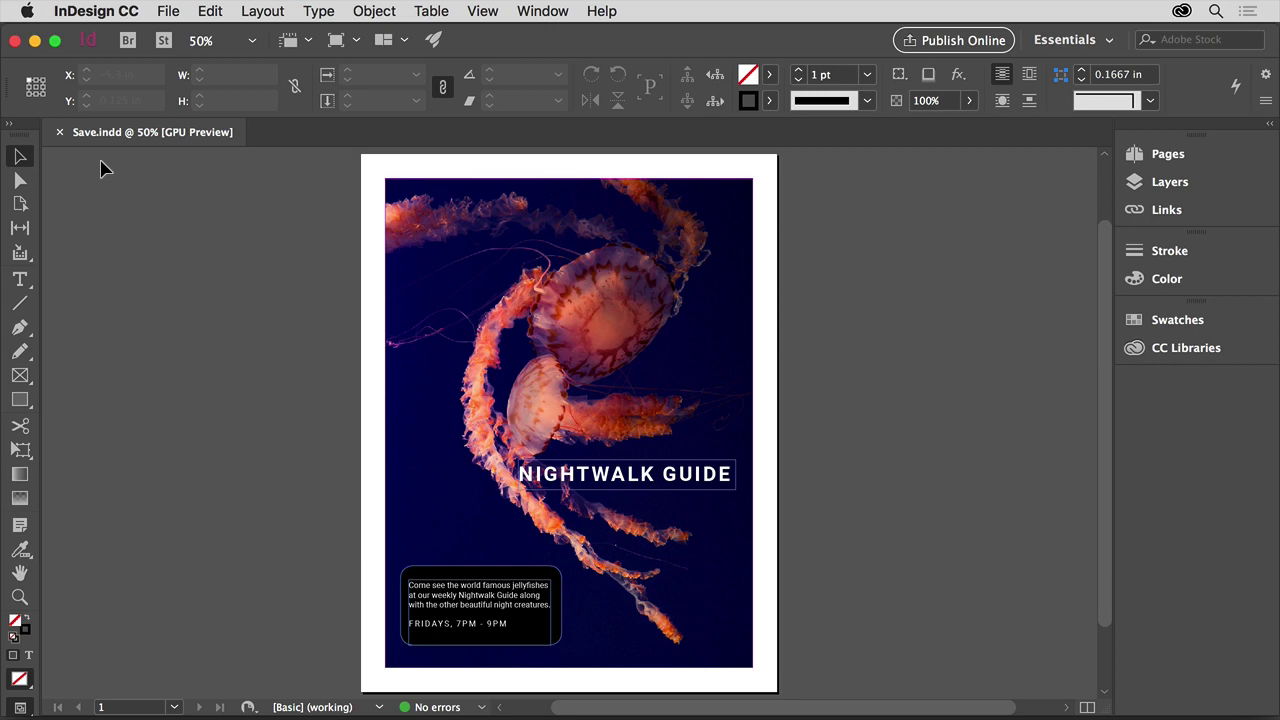
Step: Save a copy of the jellyfish flyer as Save_practice.indd on the Desktop
{"action": "left_click", "coordinate": [172, 12]}
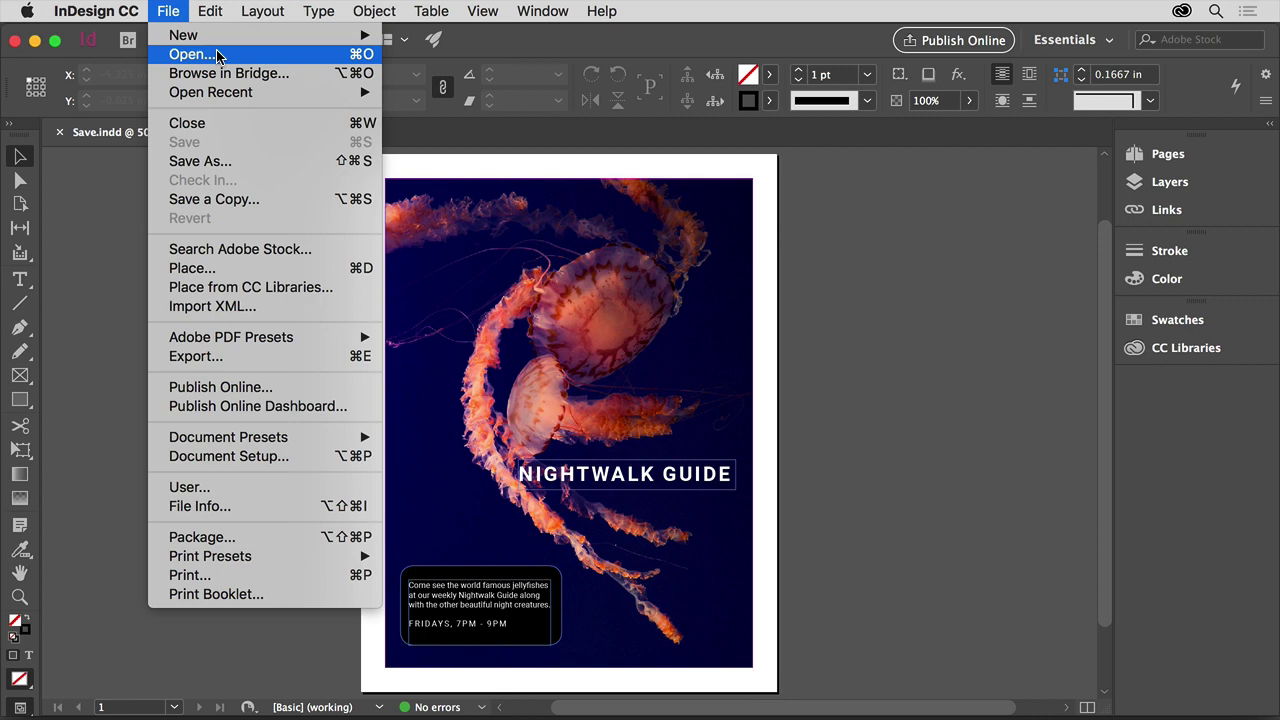
{"action": "key", "text": "Escape"}
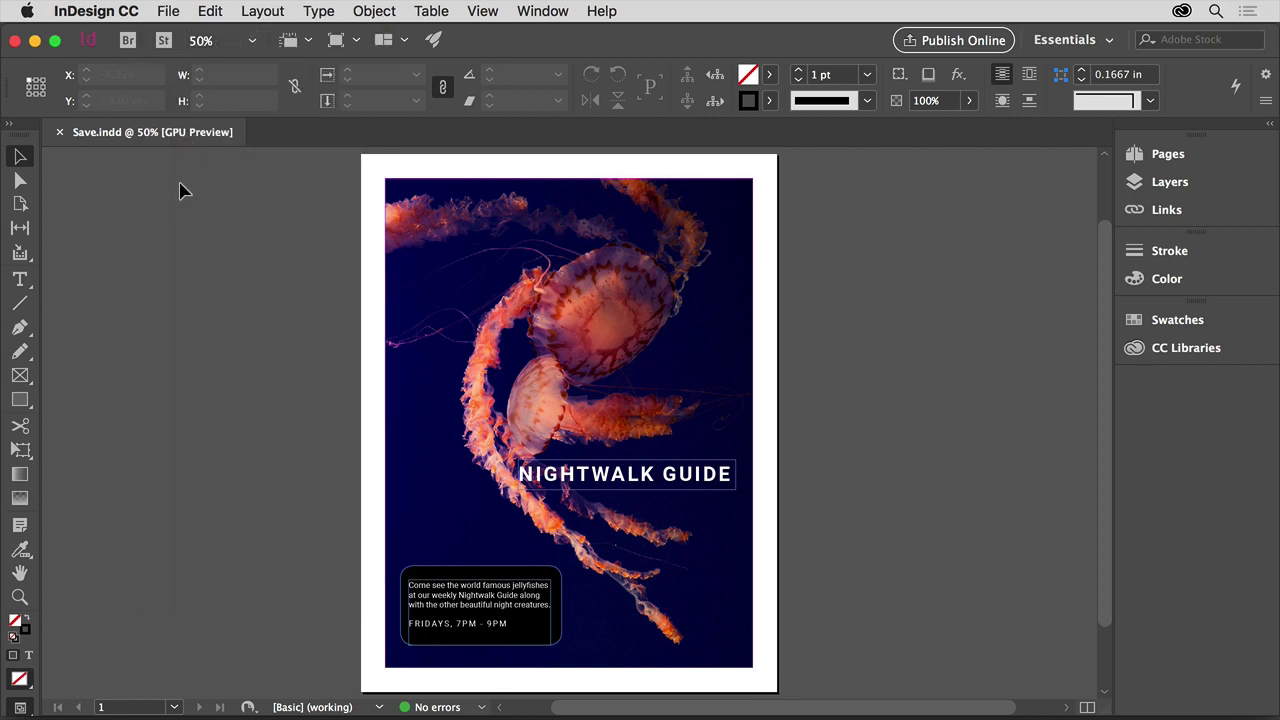
{"action": "left_click", "coordinate": [180, 14]}
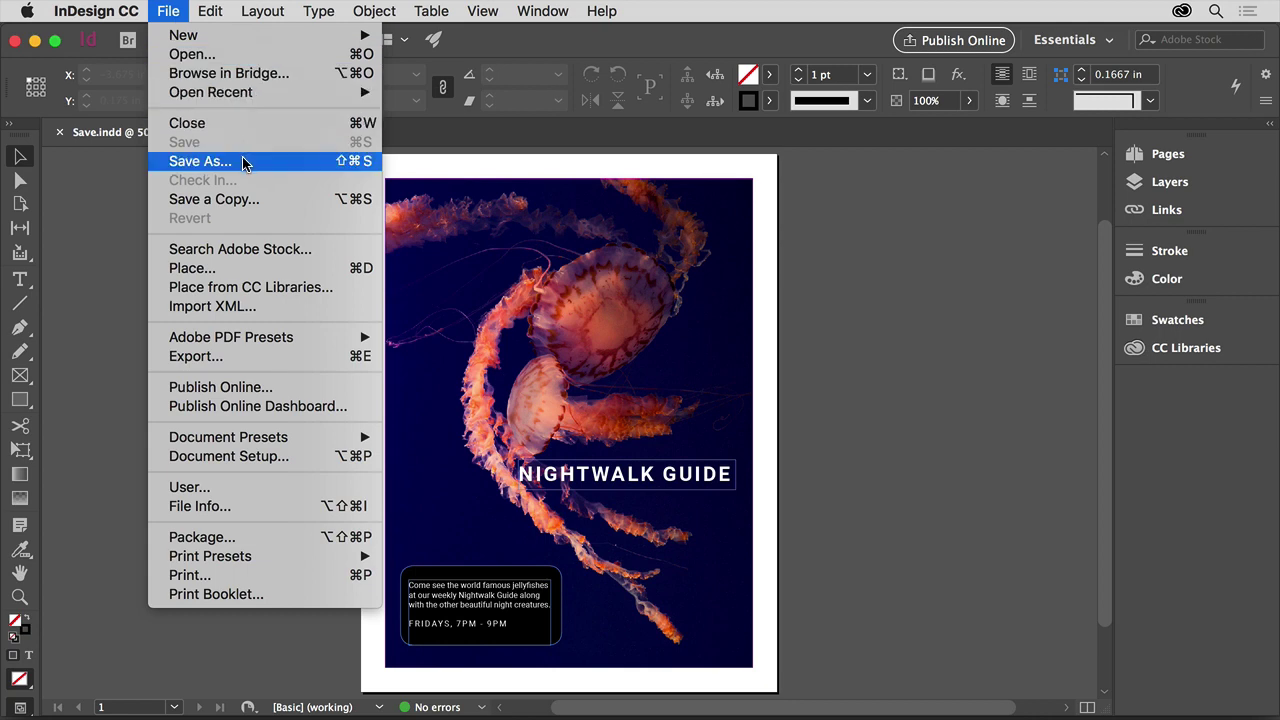
{"action": "left_click", "coordinate": [406, 166]}
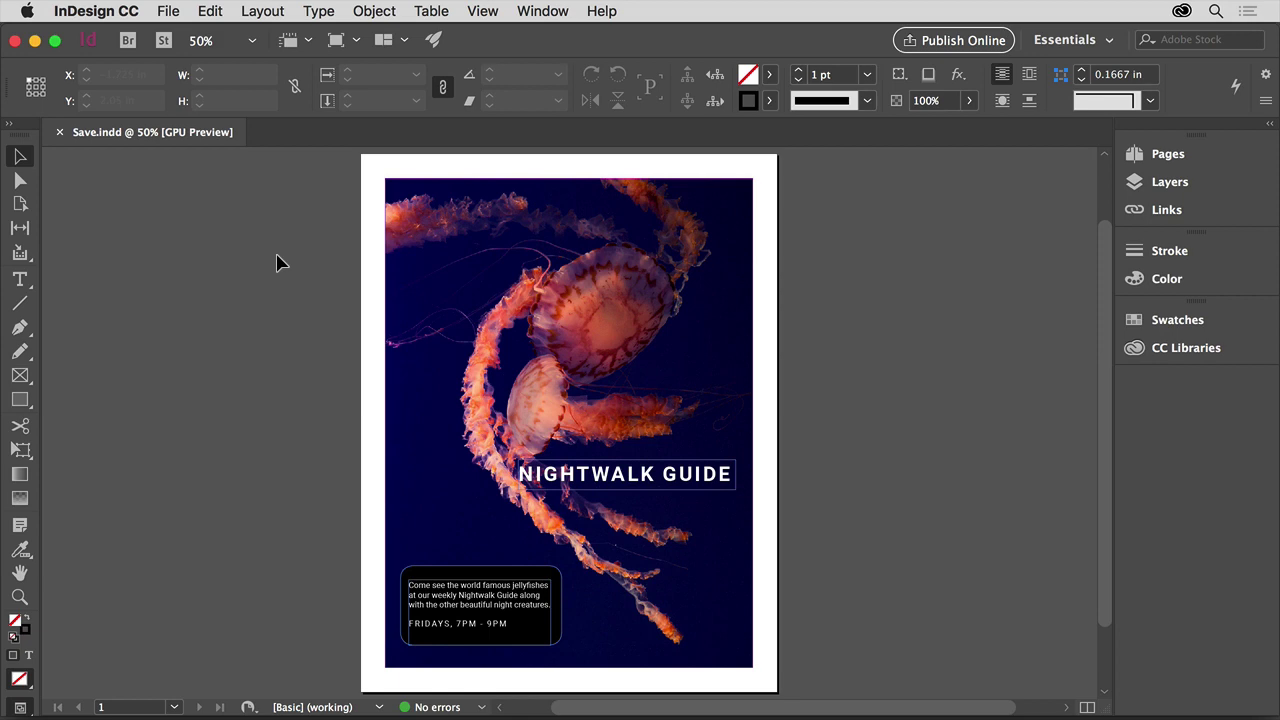
{"action": "left_click", "coordinate": [172, 11]}
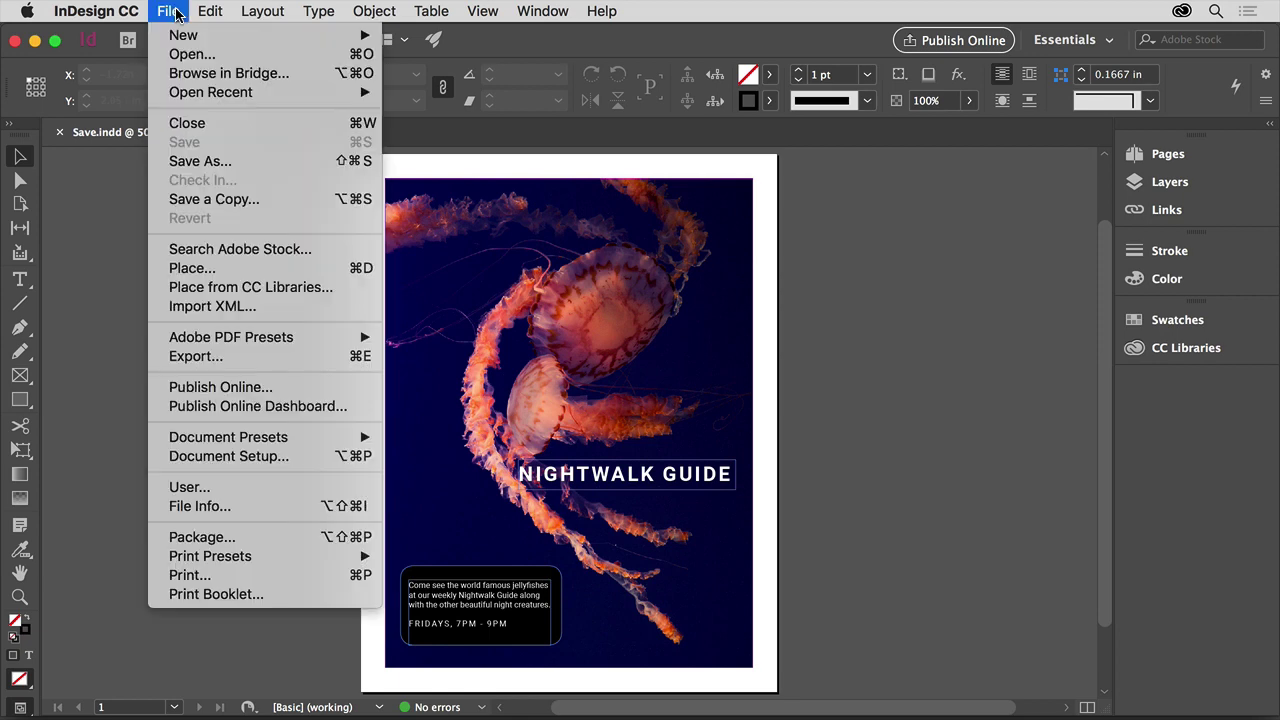
{"action": "left_click", "coordinate": [248, 162]}
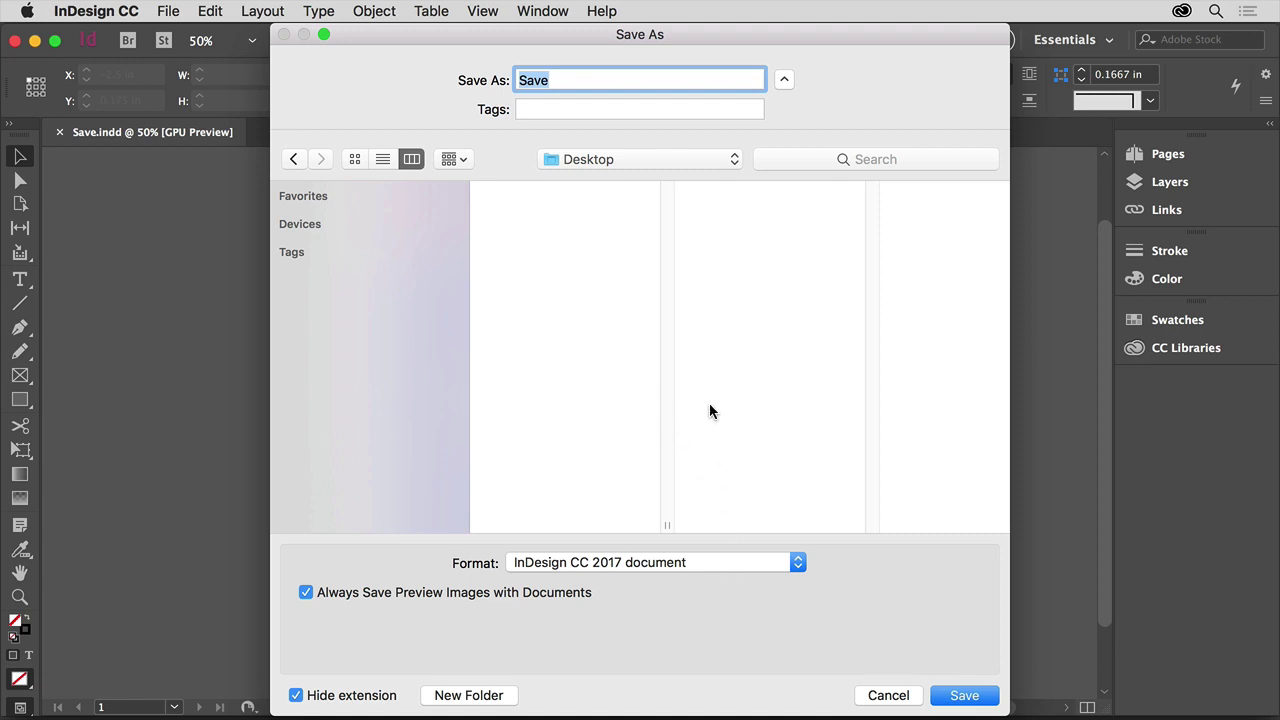
{"action": "key", "text": "Right"}
{"action": "type", "text": "_practice"}
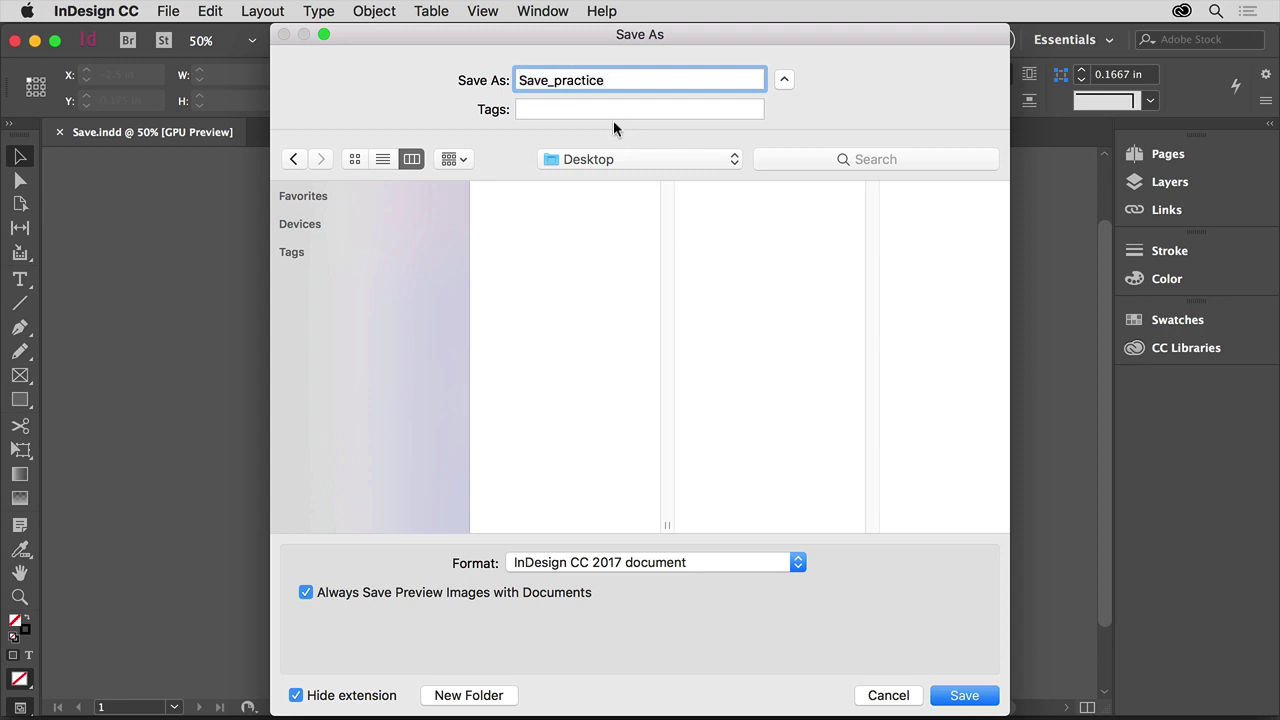
{"action": "left_click", "coordinate": [964, 695]}
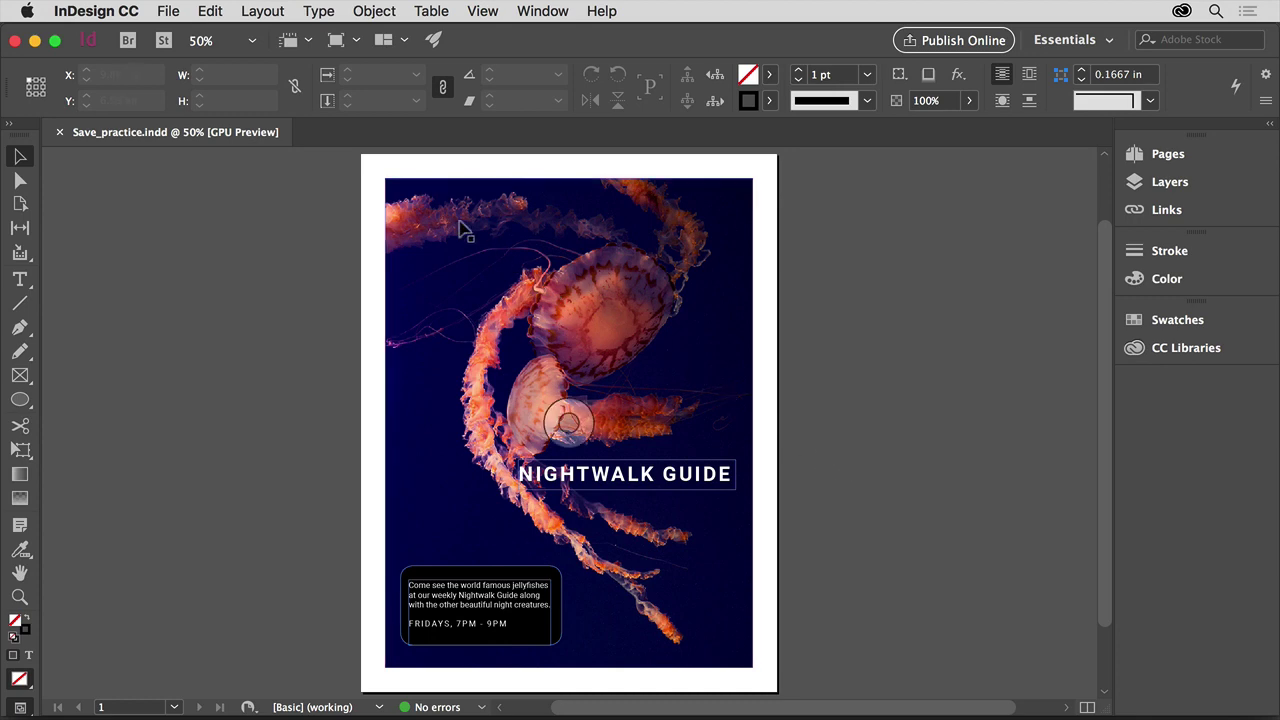
{"action": "left_click", "coordinate": [168, 11]}
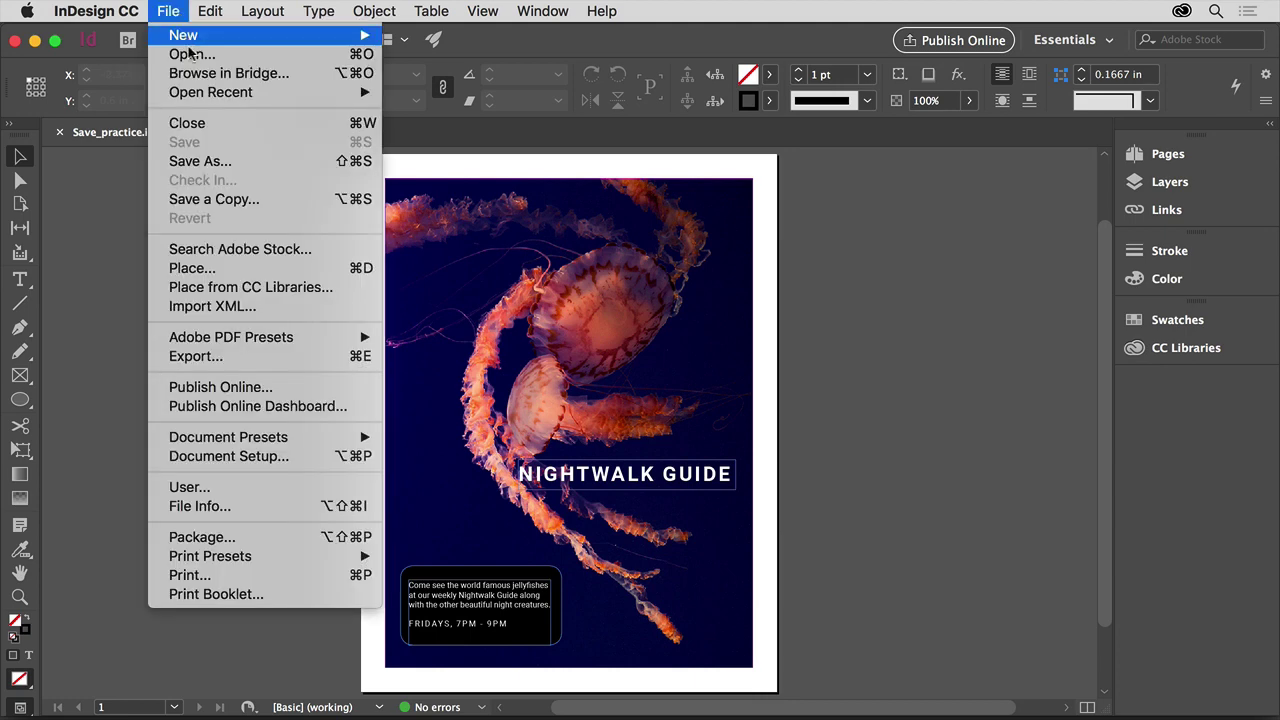
{"action": "left_click", "coordinate": [196, 356]}
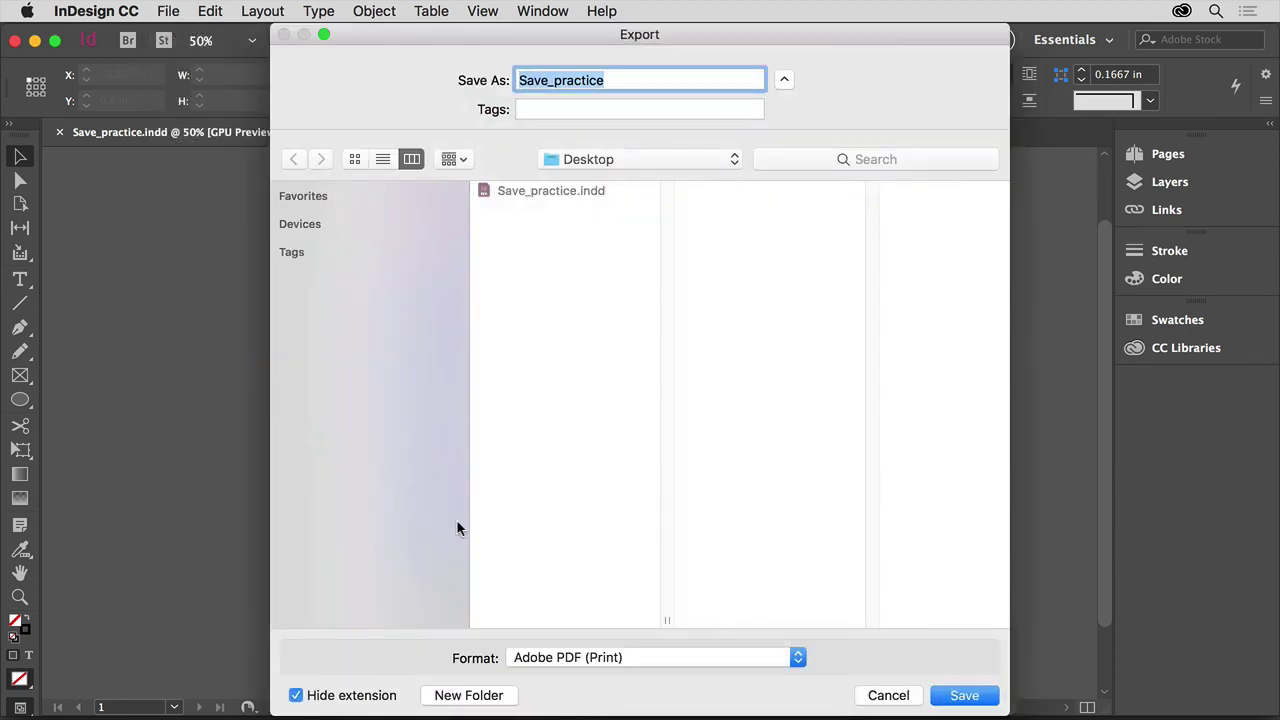
{"action": "left_click", "coordinate": [641, 657]}
{"action": "mouse_move", "coordinate": [646, 690]}
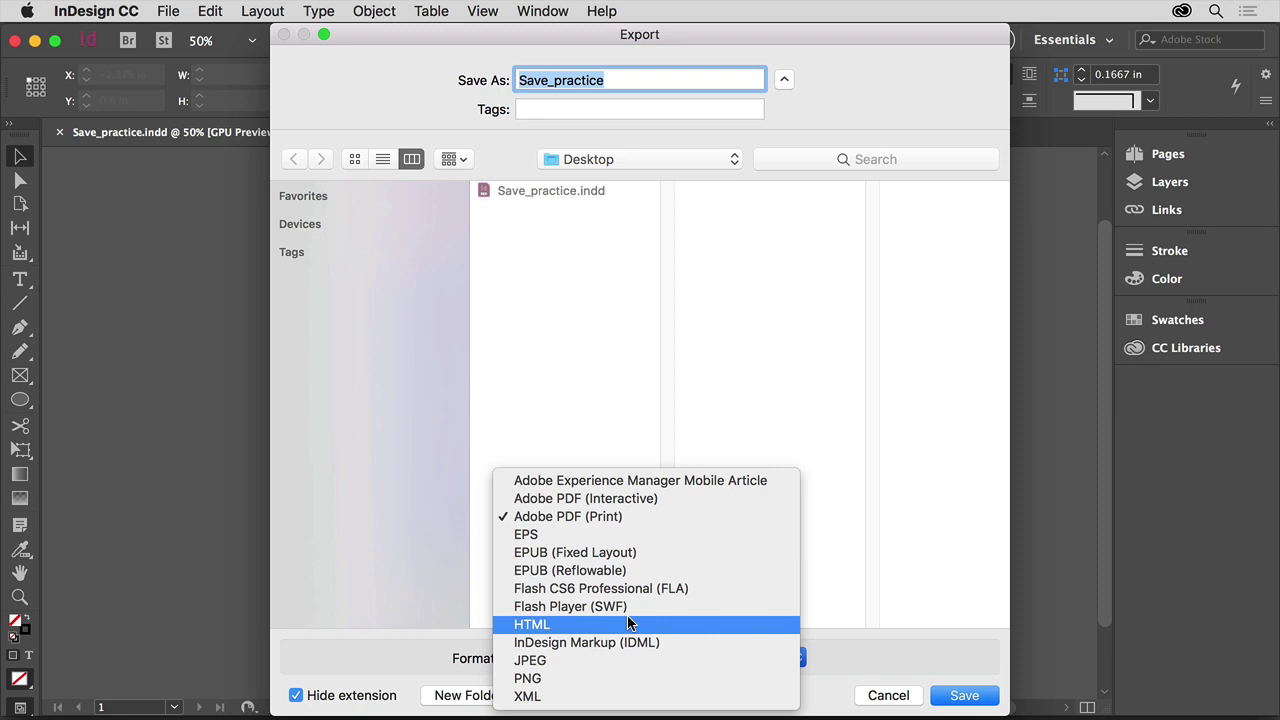
{"action": "key", "text": "Escape"}
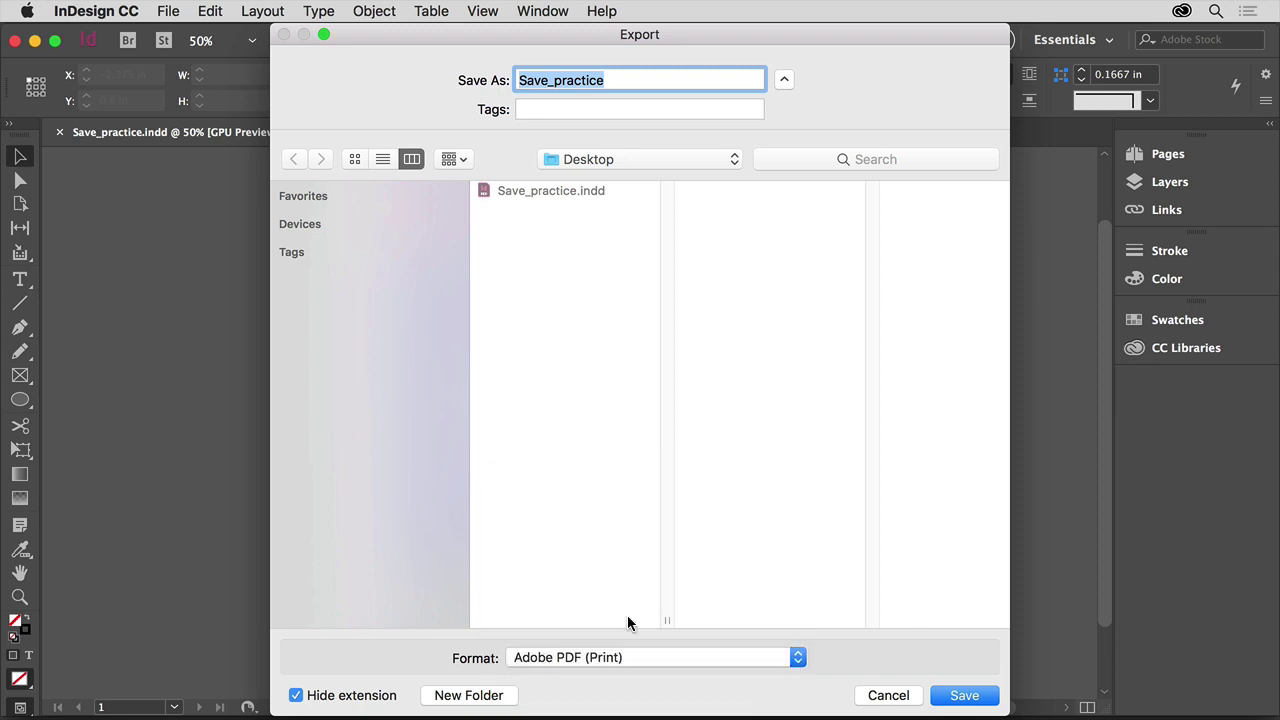
{"action": "key", "text": "Escape"}
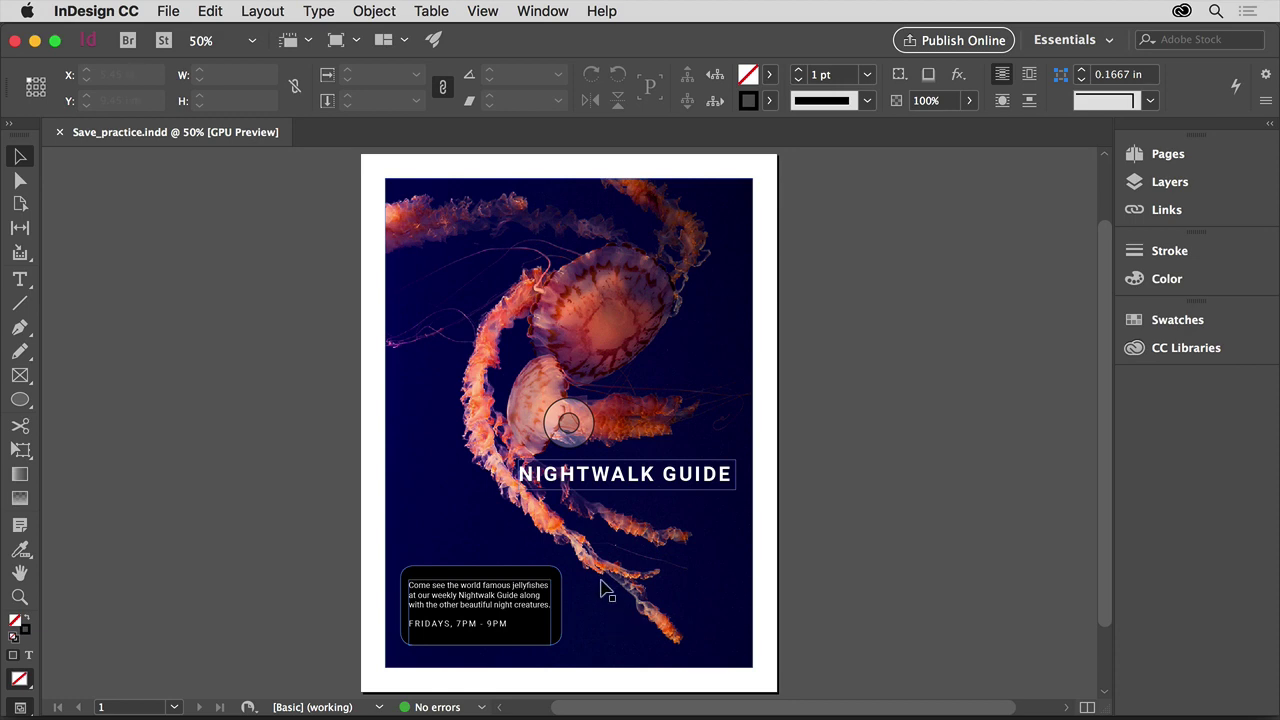
Step: Close Save_practice.indd so Tour.indd is showing
{"action": "left_click", "coordinate": [172, 12]}
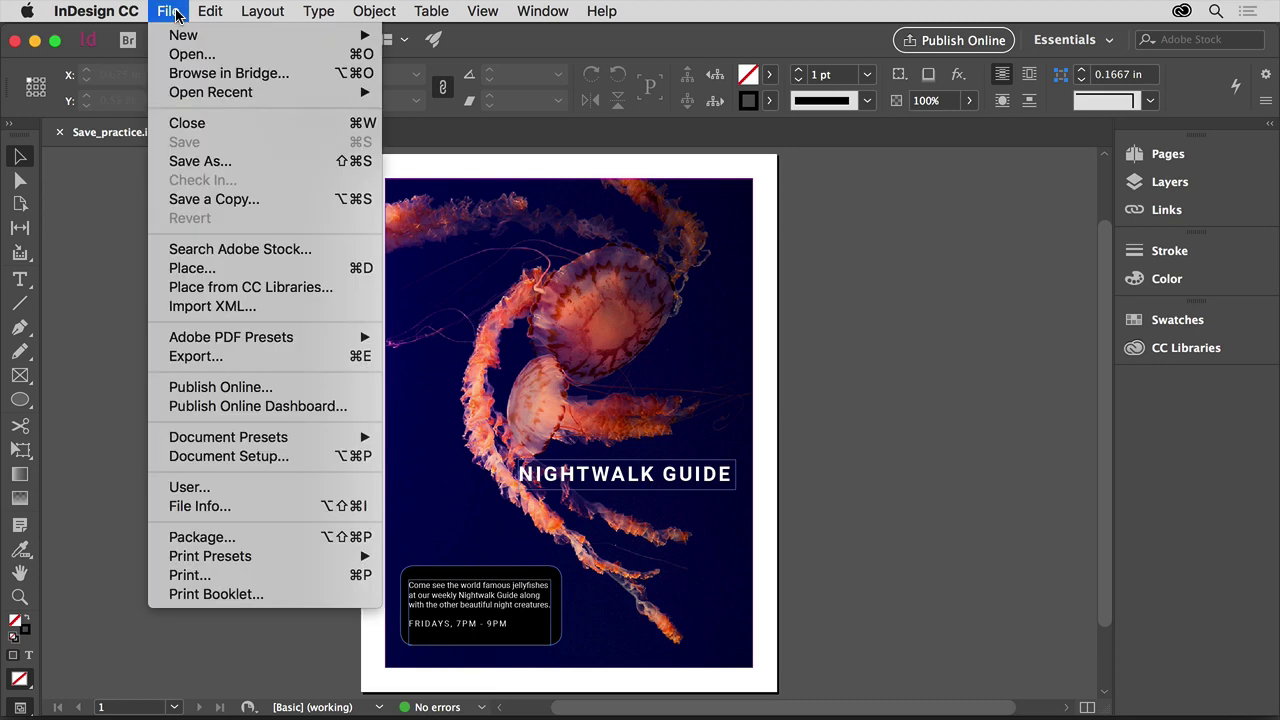
{"action": "left_click", "coordinate": [188, 123]}
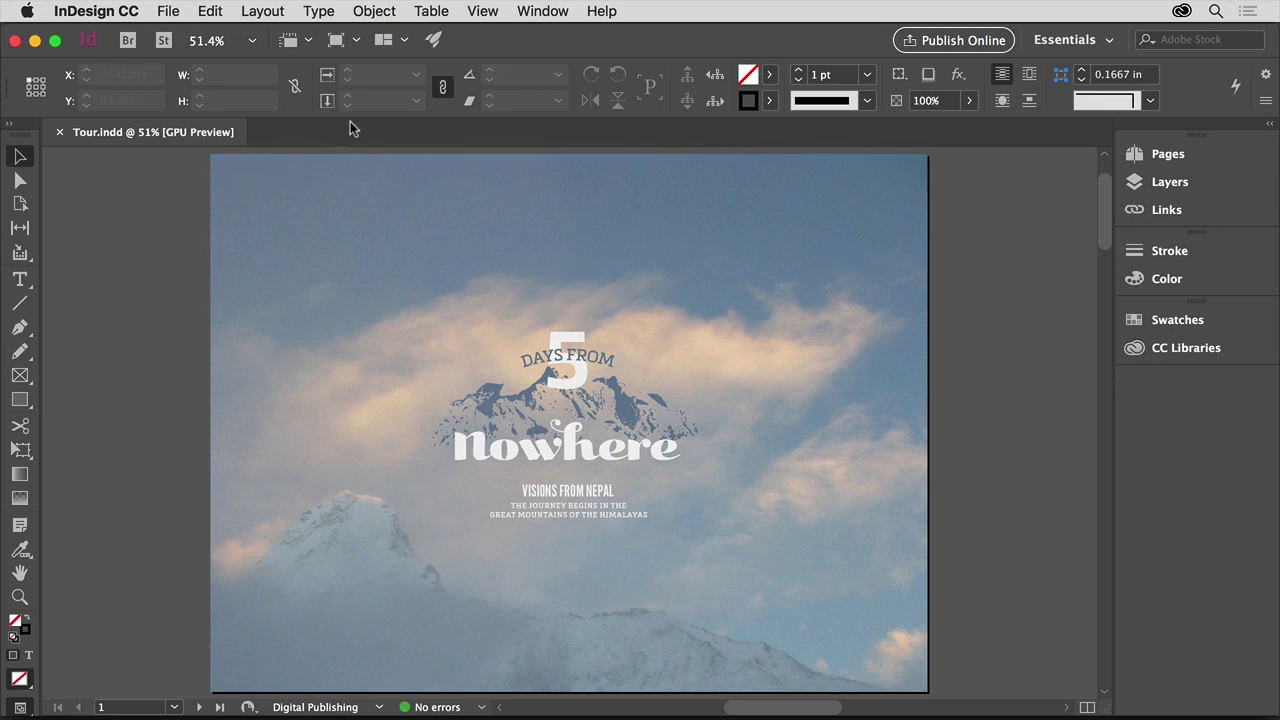
{"action": "left_click", "coordinate": [484, 14]}
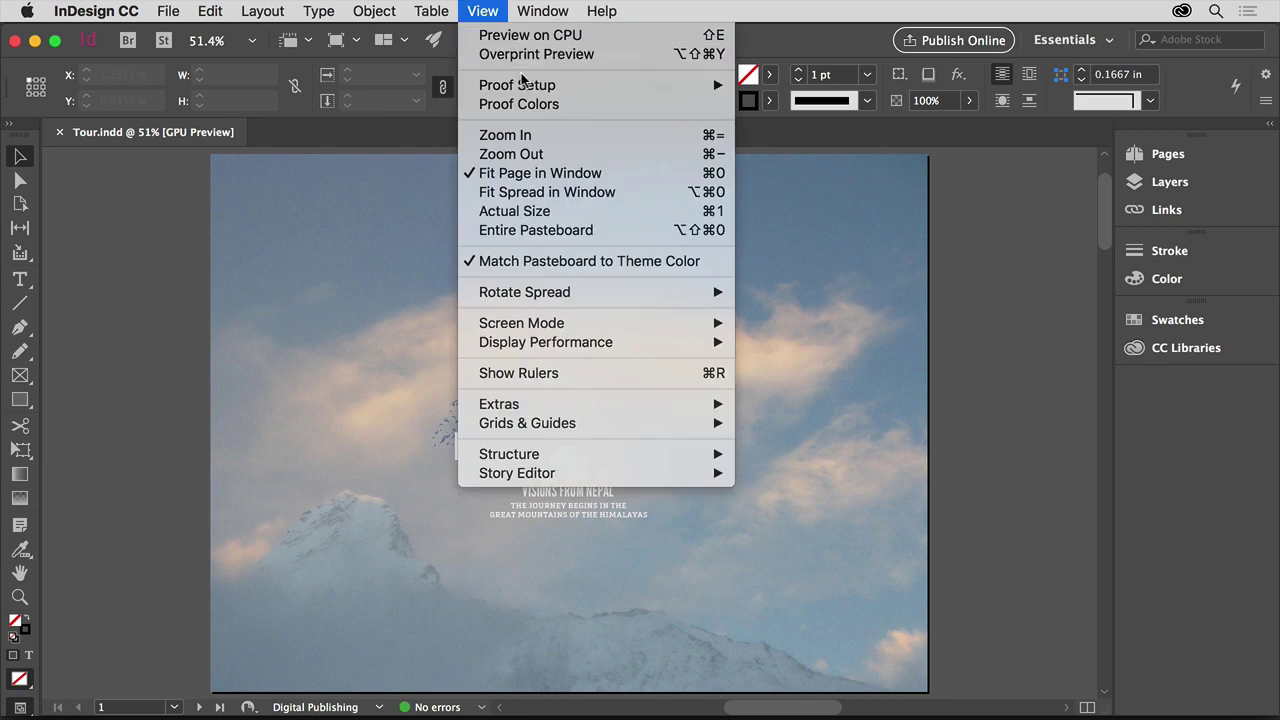
{"action": "left_click", "coordinate": [626, 174]}
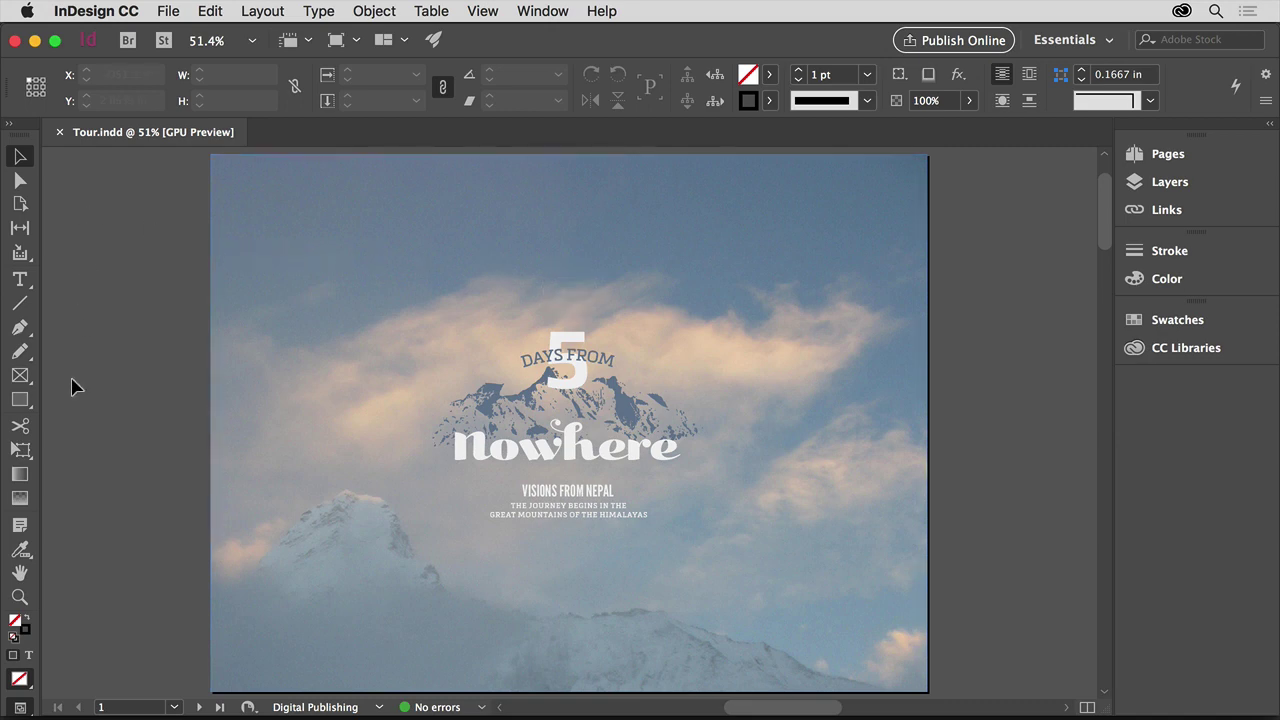
Step: Try the Ellipse Tool from the Rectangle flyout, then select the mountain background image frame
{"action": "left_click", "coordinate": [20, 403]}
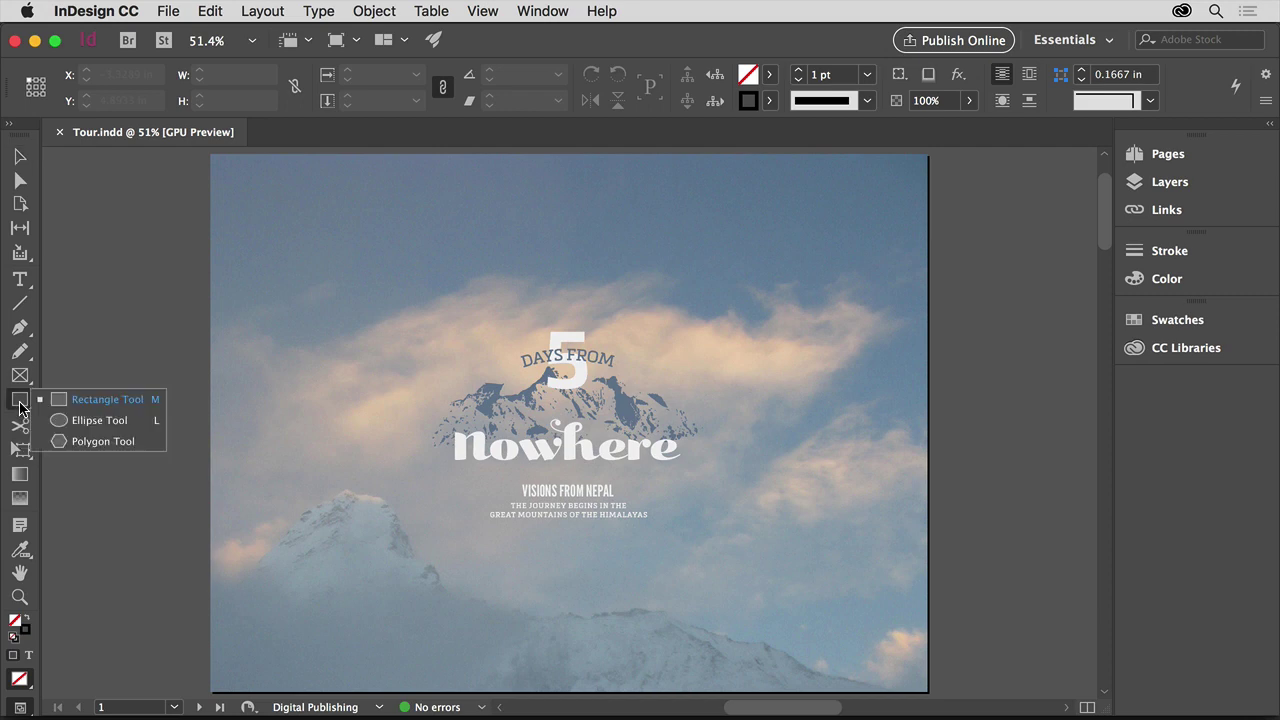
{"action": "left_click", "coordinate": [140, 424]}
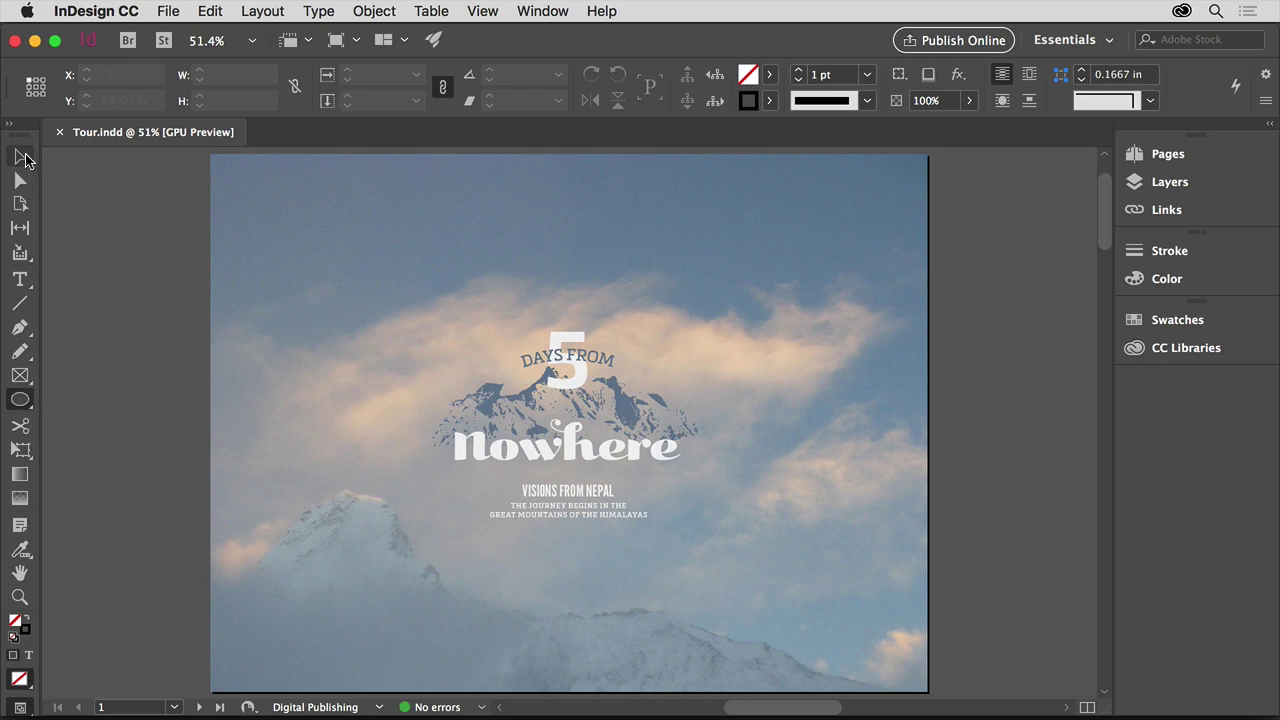
{"action": "left_click", "coordinate": [22, 157]}
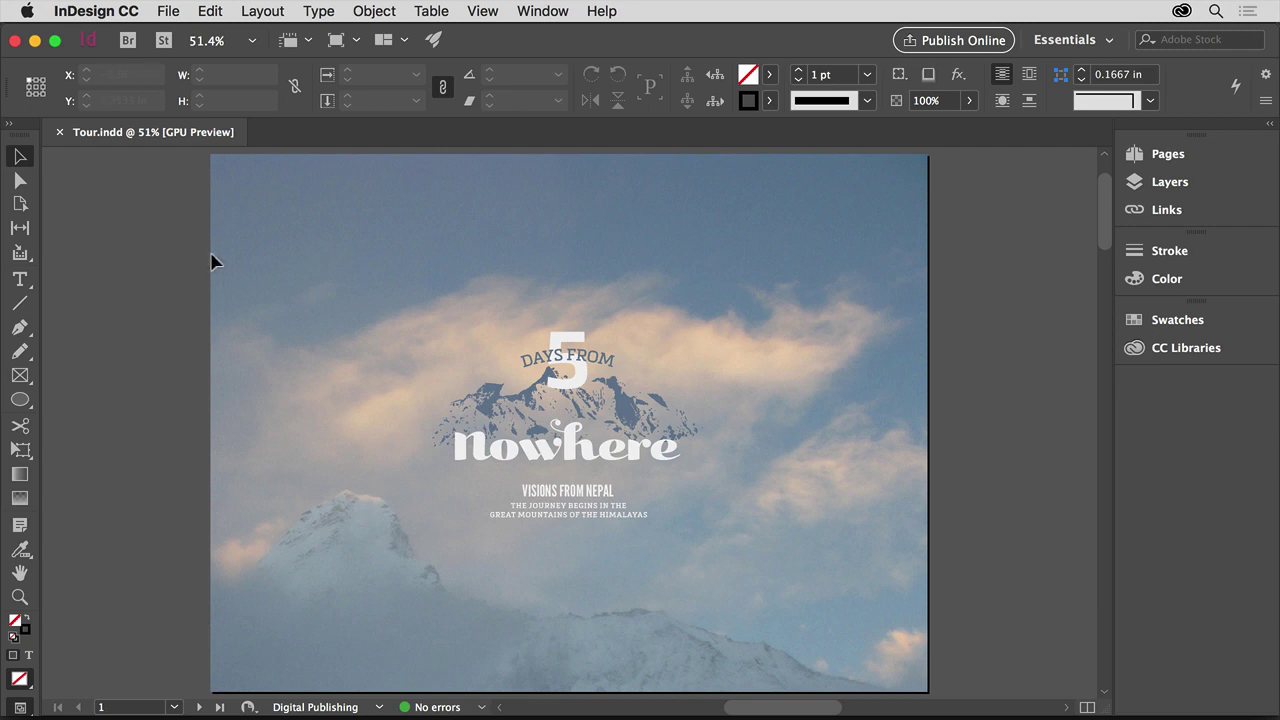
{"action": "left_click", "coordinate": [287, 269]}
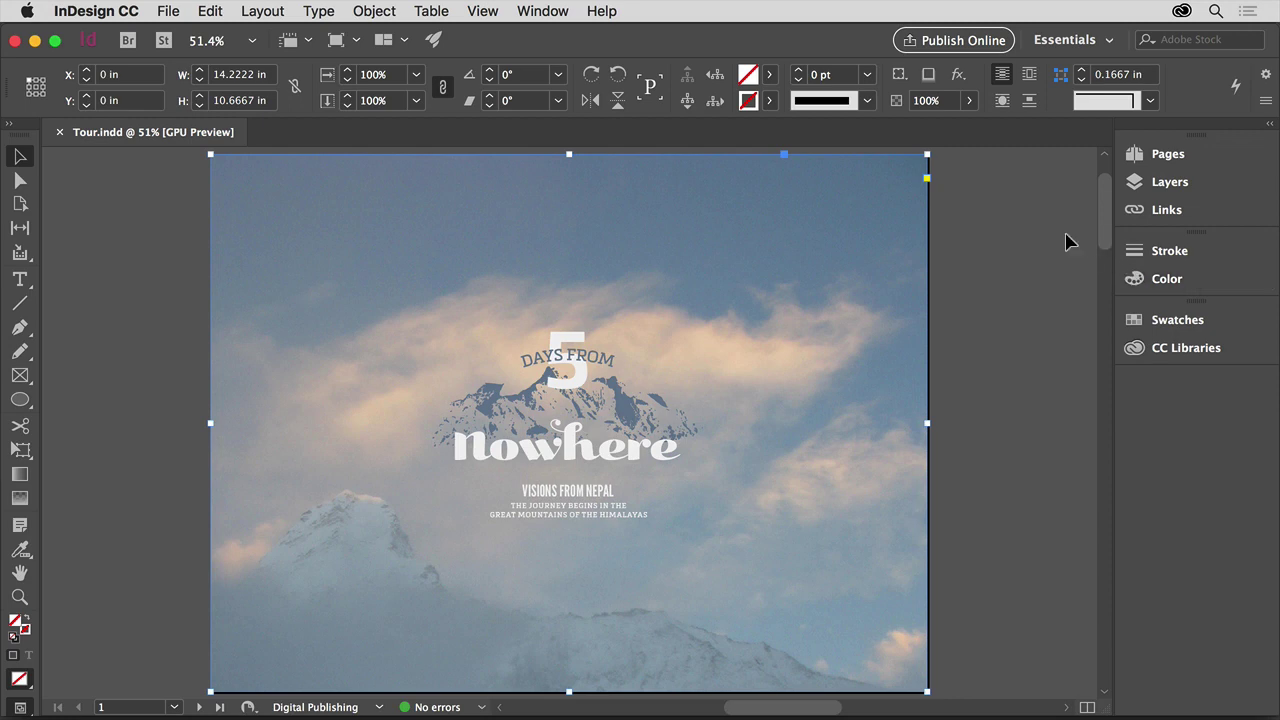
Step: Preview the Pages and Color panels, then collapse the panel dock to icons only
{"action": "left_click", "coordinate": [1158, 156]}
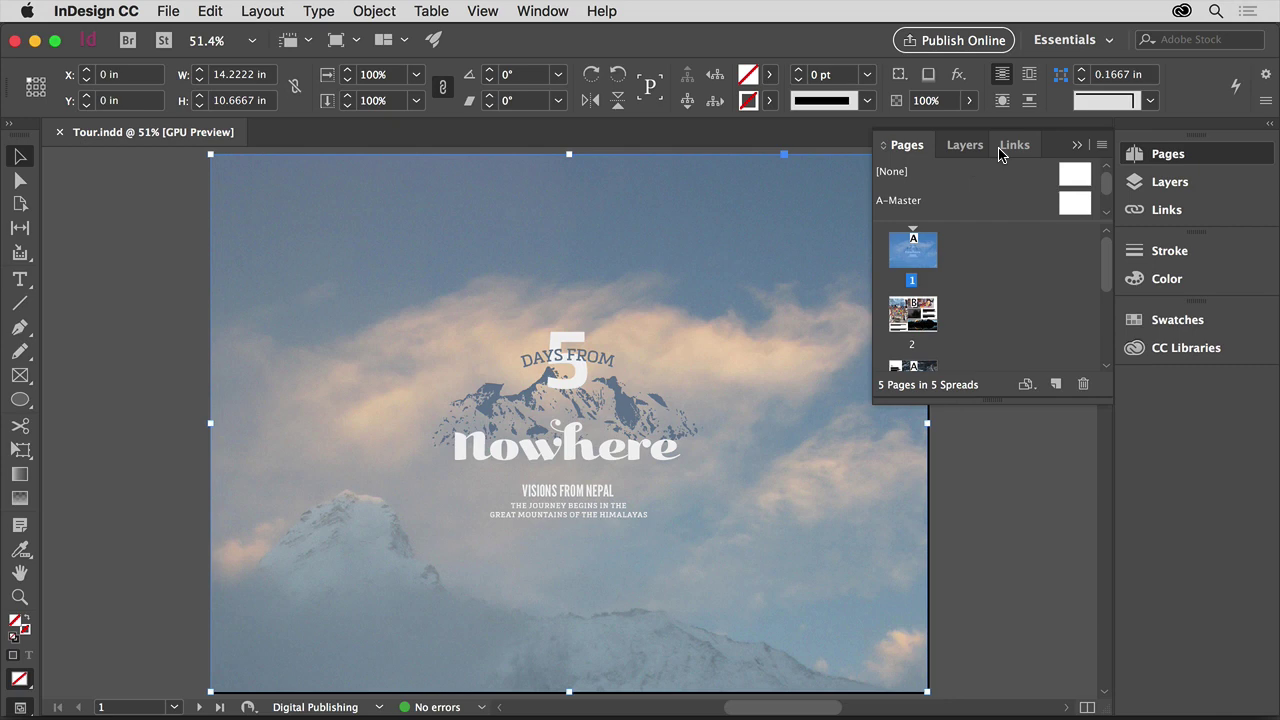
{"action": "left_click", "coordinate": [1185, 281]}
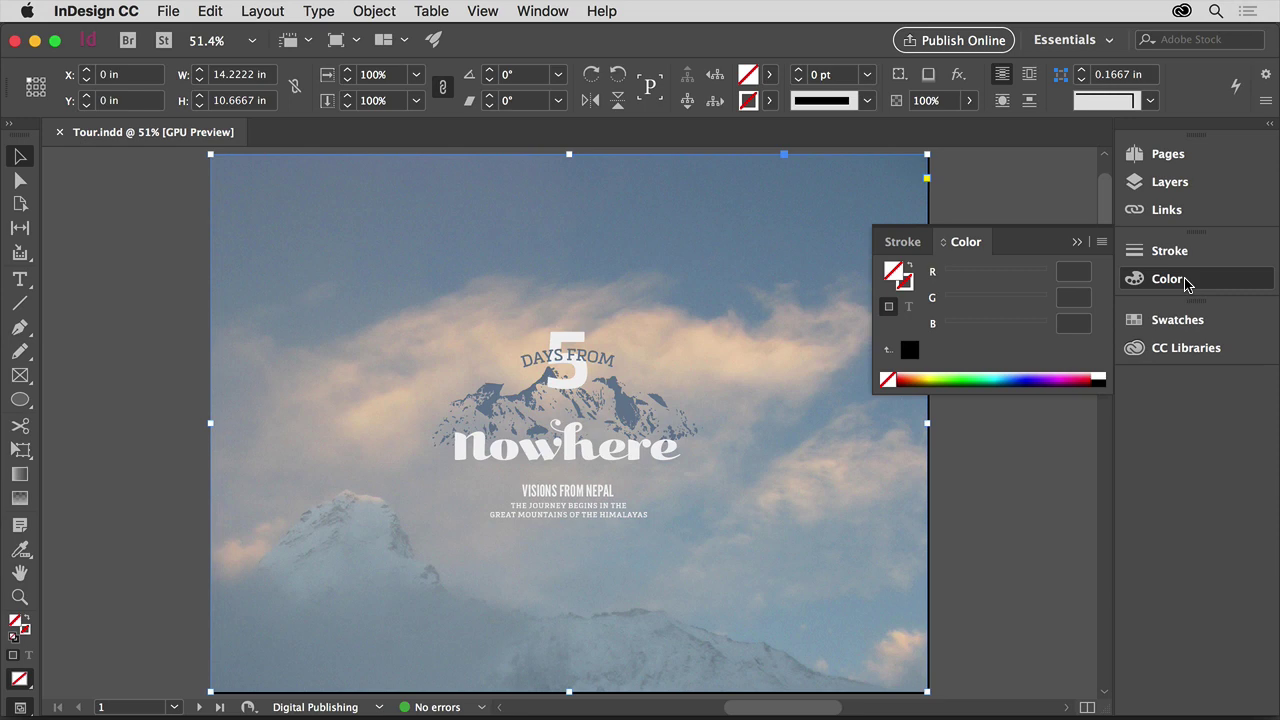
{"action": "left_click", "coordinate": [966, 249]}
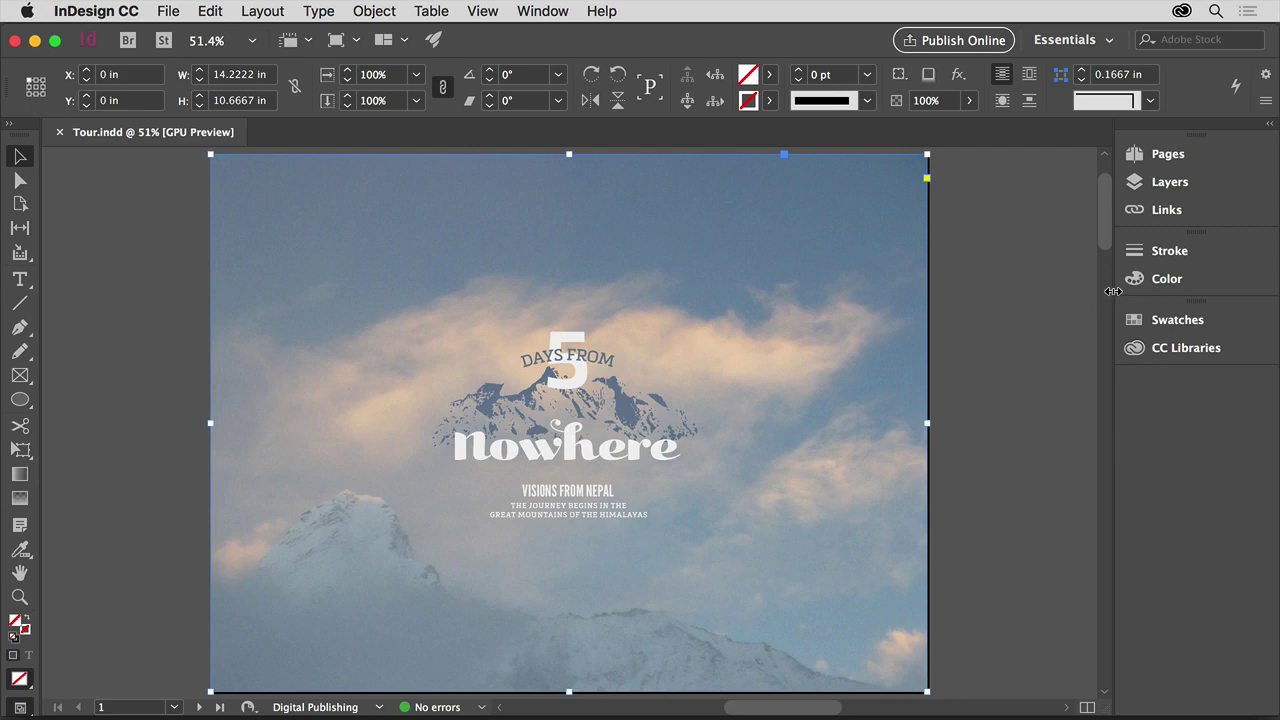
{"action": "left_click_drag", "start_coordinate": [1113, 291], "coordinate": [1246, 310]}
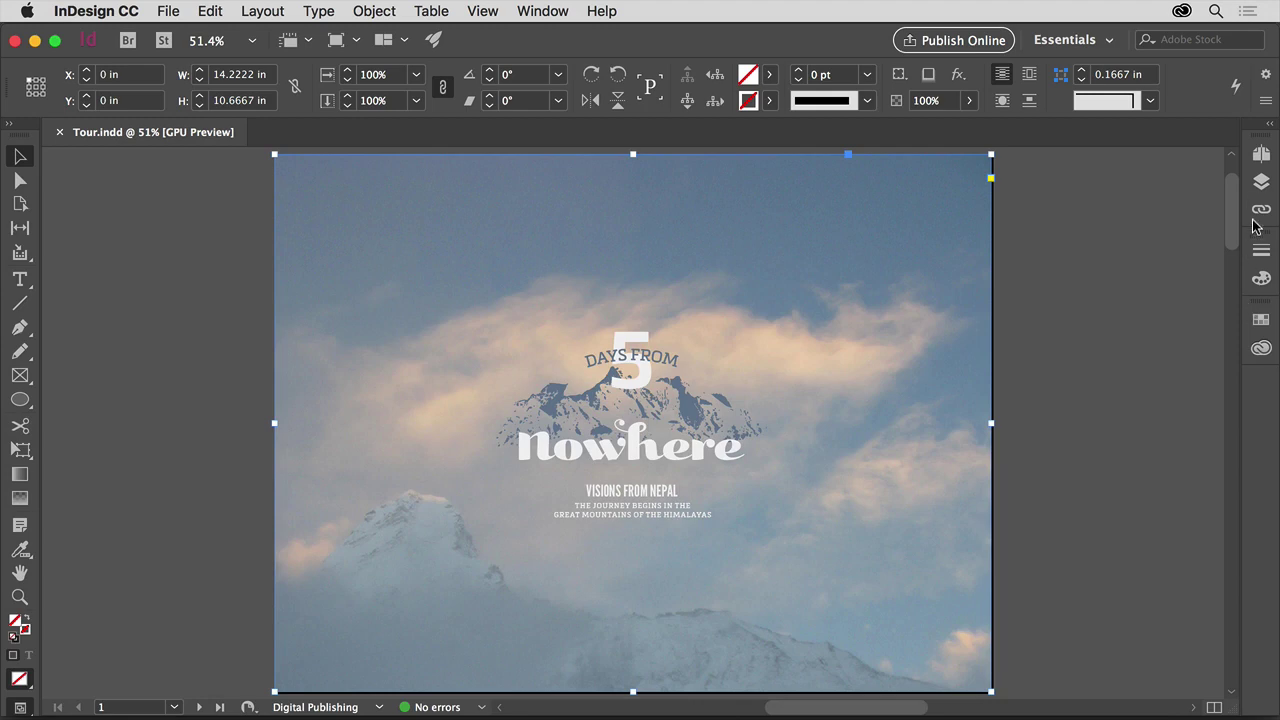
{"action": "left_click", "coordinate": [1270, 127]}
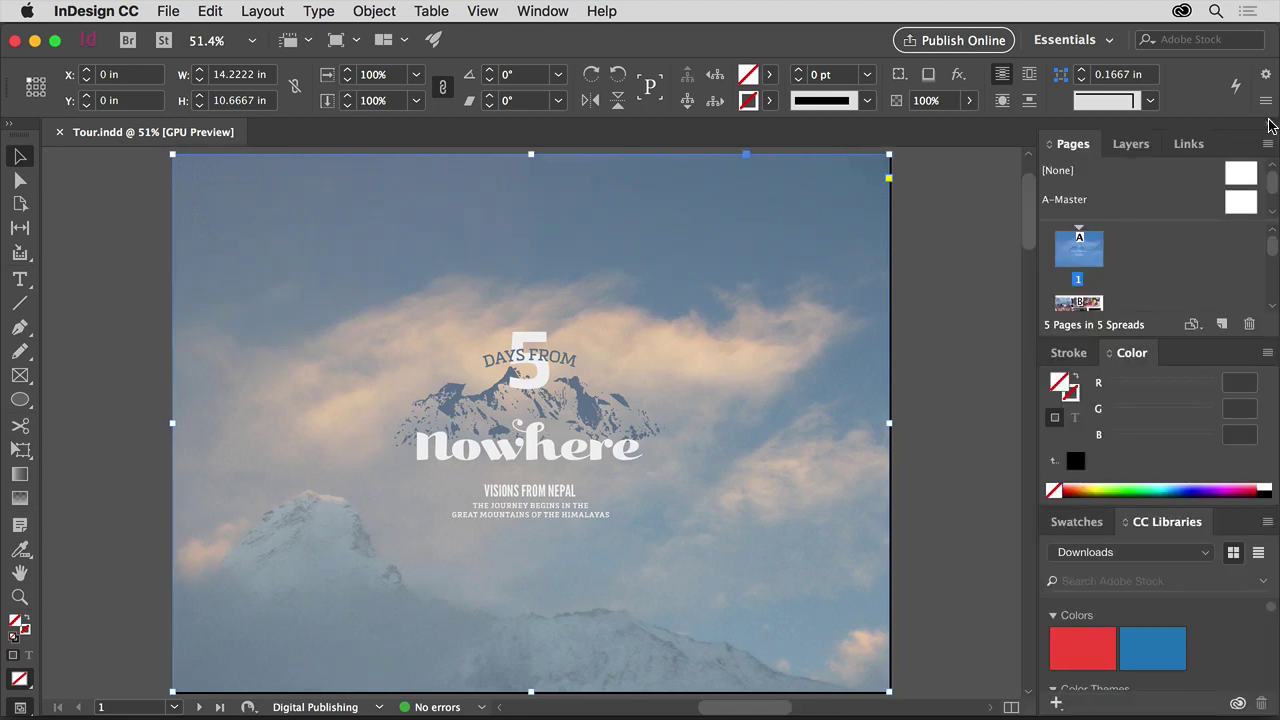
{"action": "left_click", "coordinate": [1270, 125]}
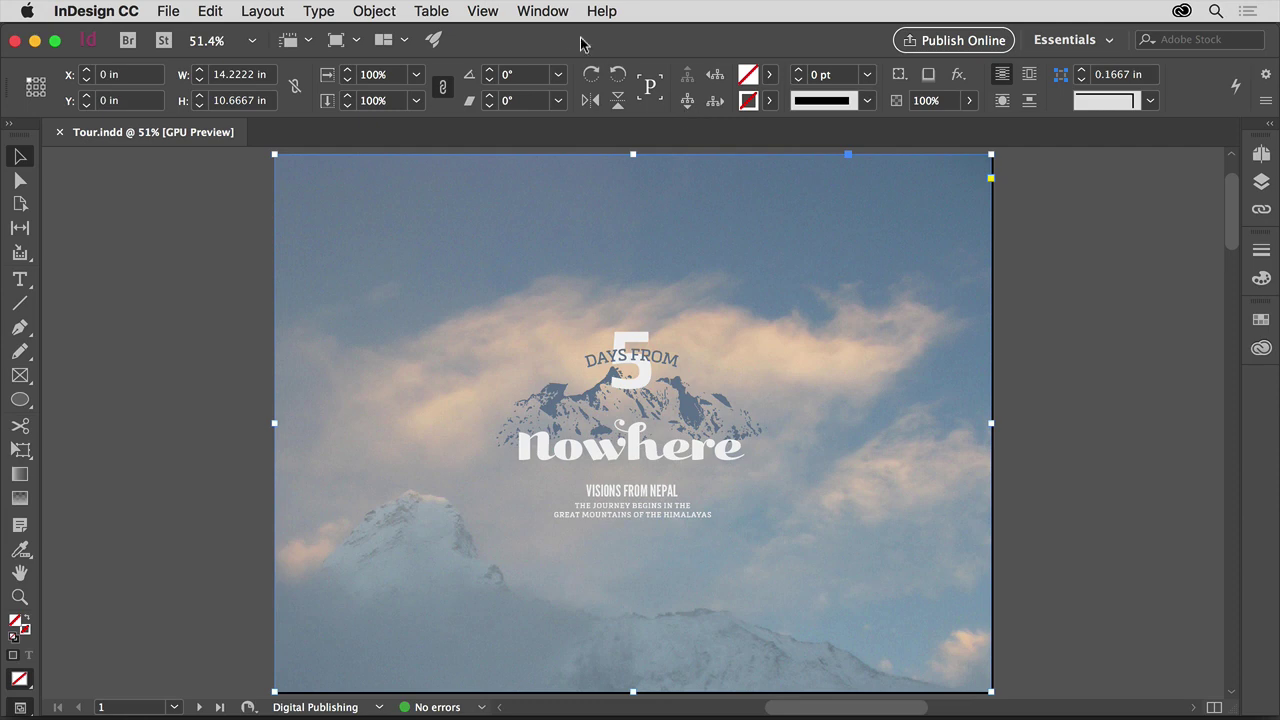
Step: Open the Text Wrap panel from the Window menu and dock it into the icon dock
{"action": "left_click", "coordinate": [552, 13]}
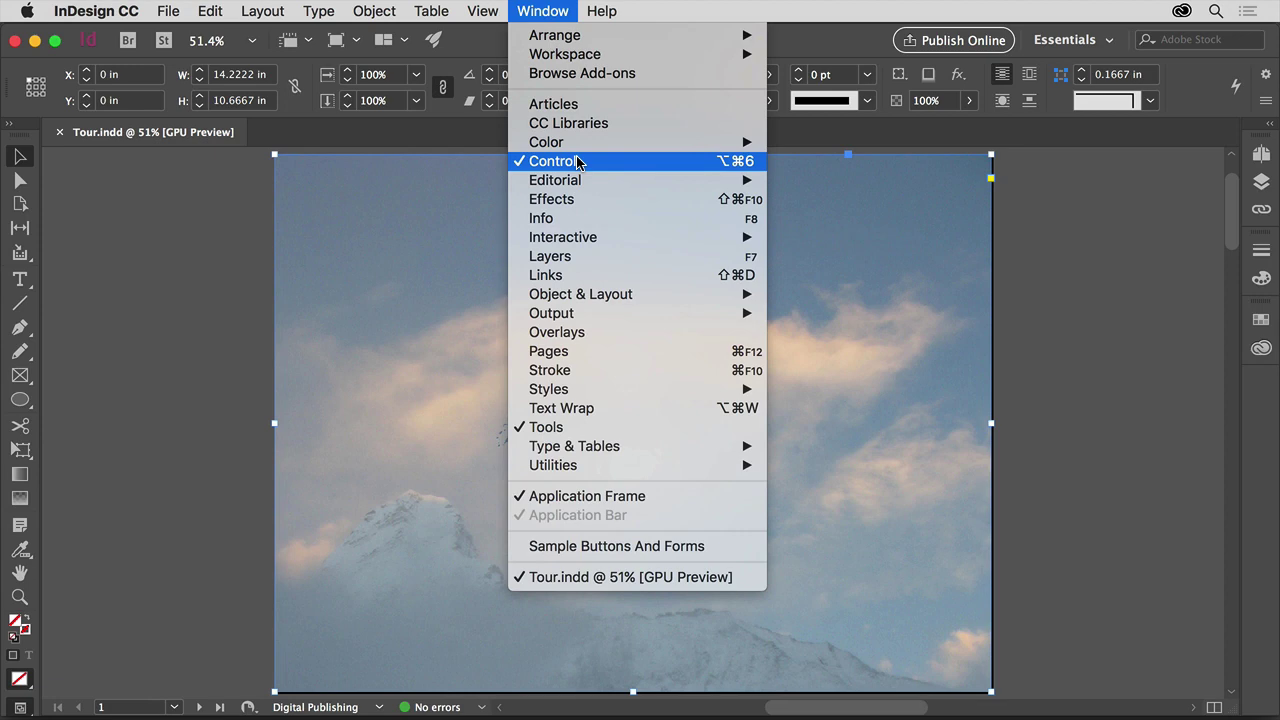
{"action": "left_click", "coordinate": [604, 409]}
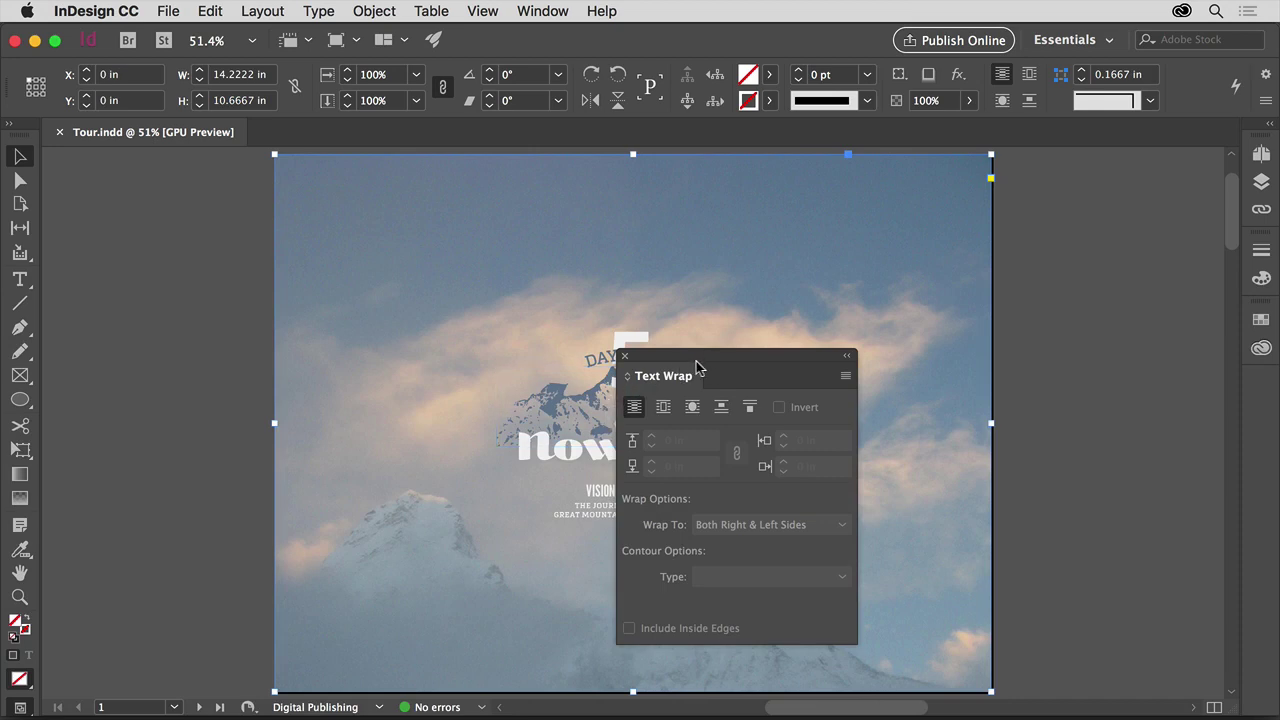
{"action": "left_click_drag", "start_coordinate": [700, 372], "coordinate": [876, 314]}
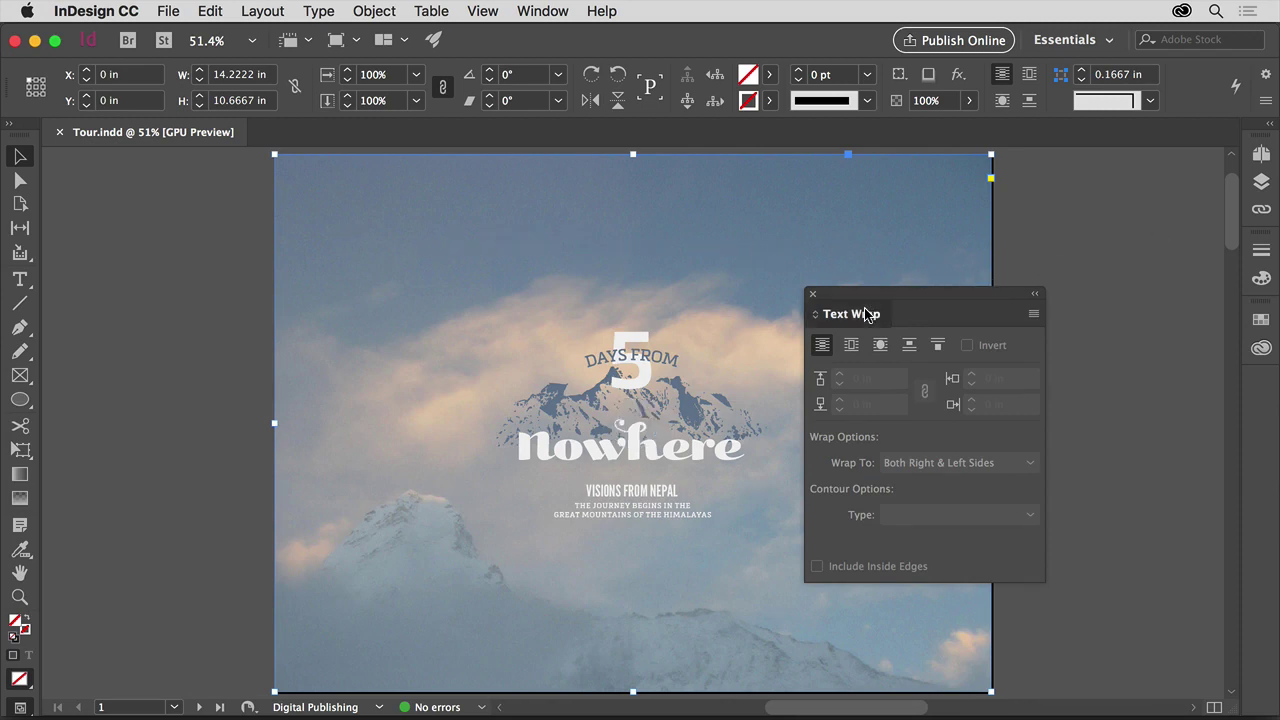
{"action": "left_click_drag", "start_coordinate": [866, 314], "coordinate": [1263, 178]}
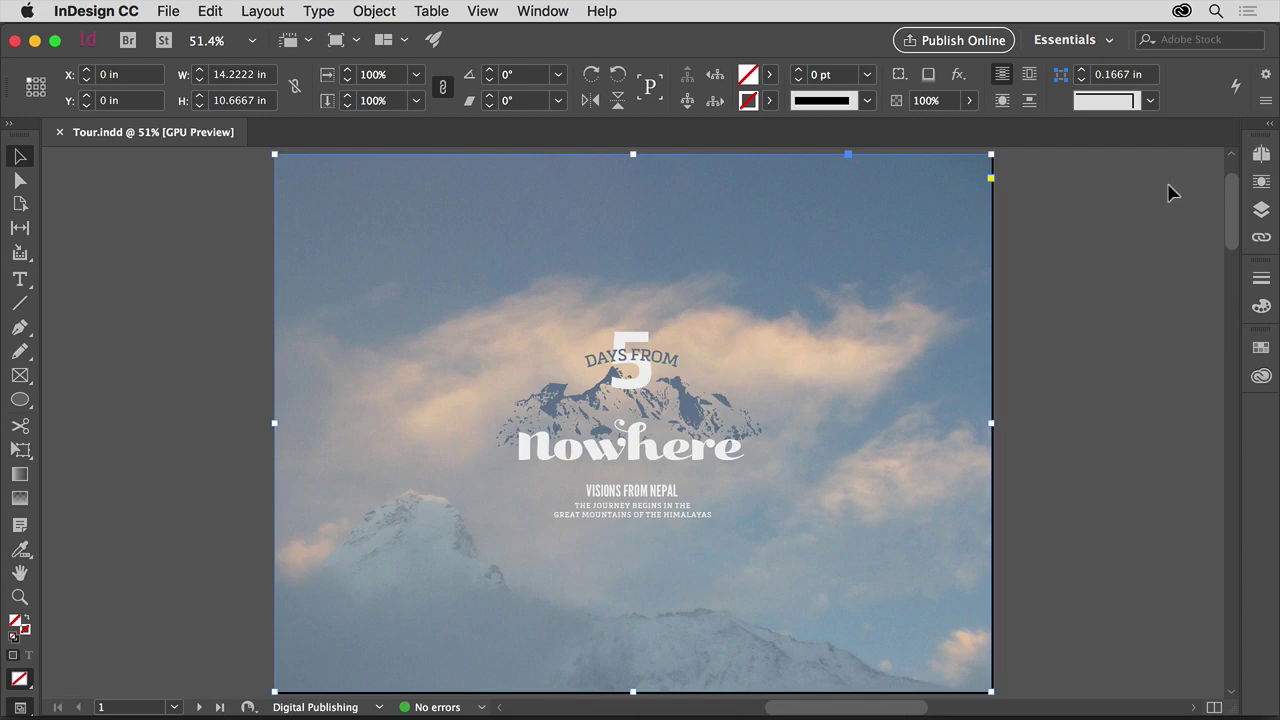
Step: Reset the Essentials workspace to its default layout and close the CC Libraries panel
{"action": "left_click", "coordinate": [1100, 41]}
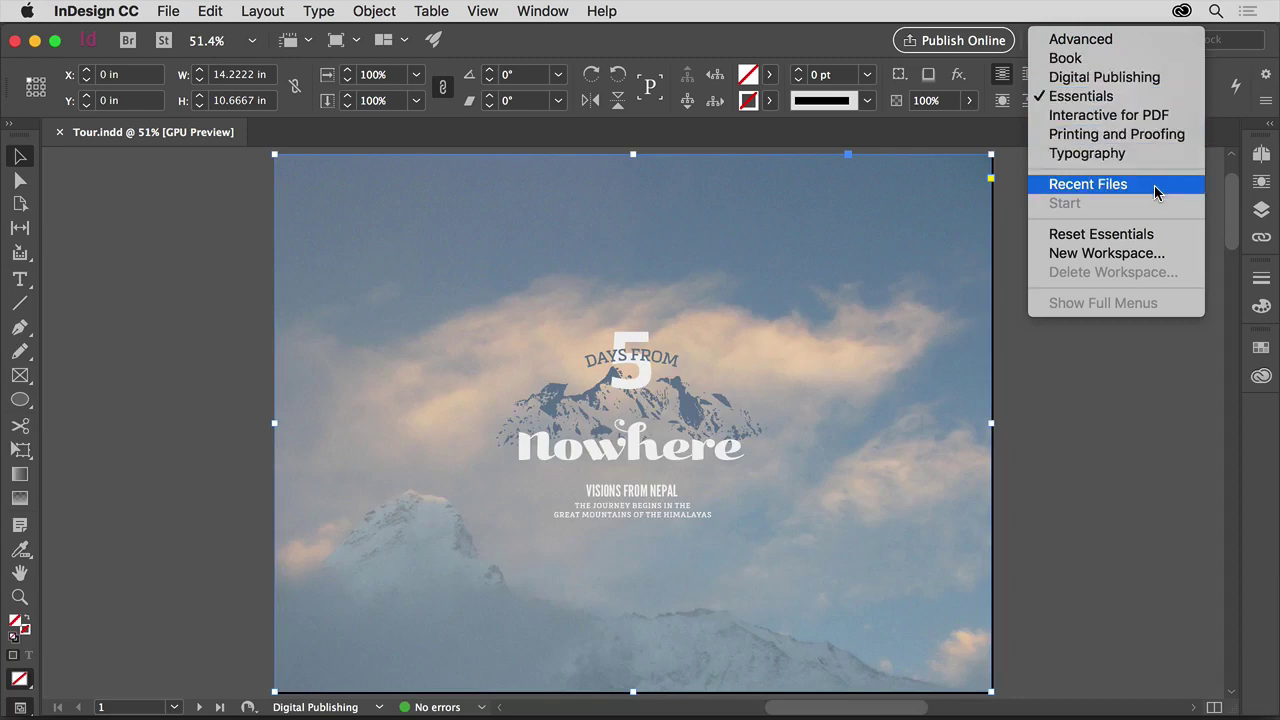
{"action": "left_click", "coordinate": [1160, 238]}
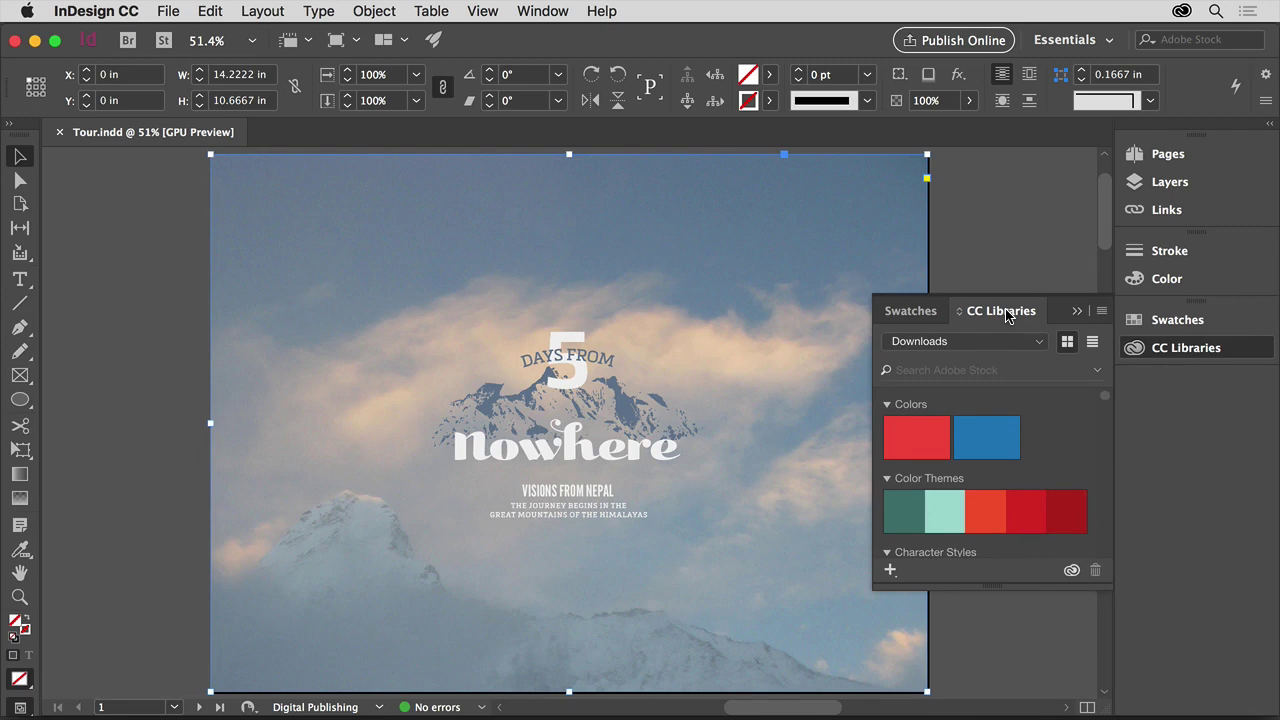
{"action": "left_click", "coordinate": [1007, 316]}
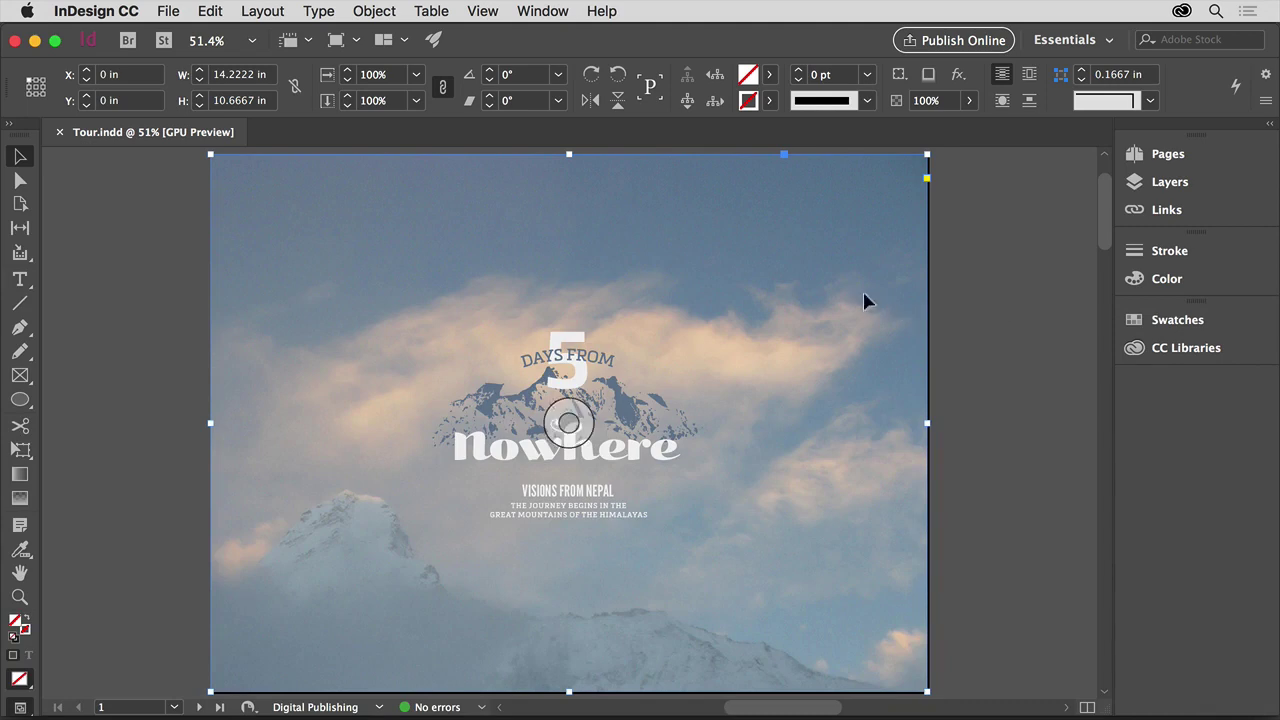
{"action": "left_click", "coordinate": [167, 12]}
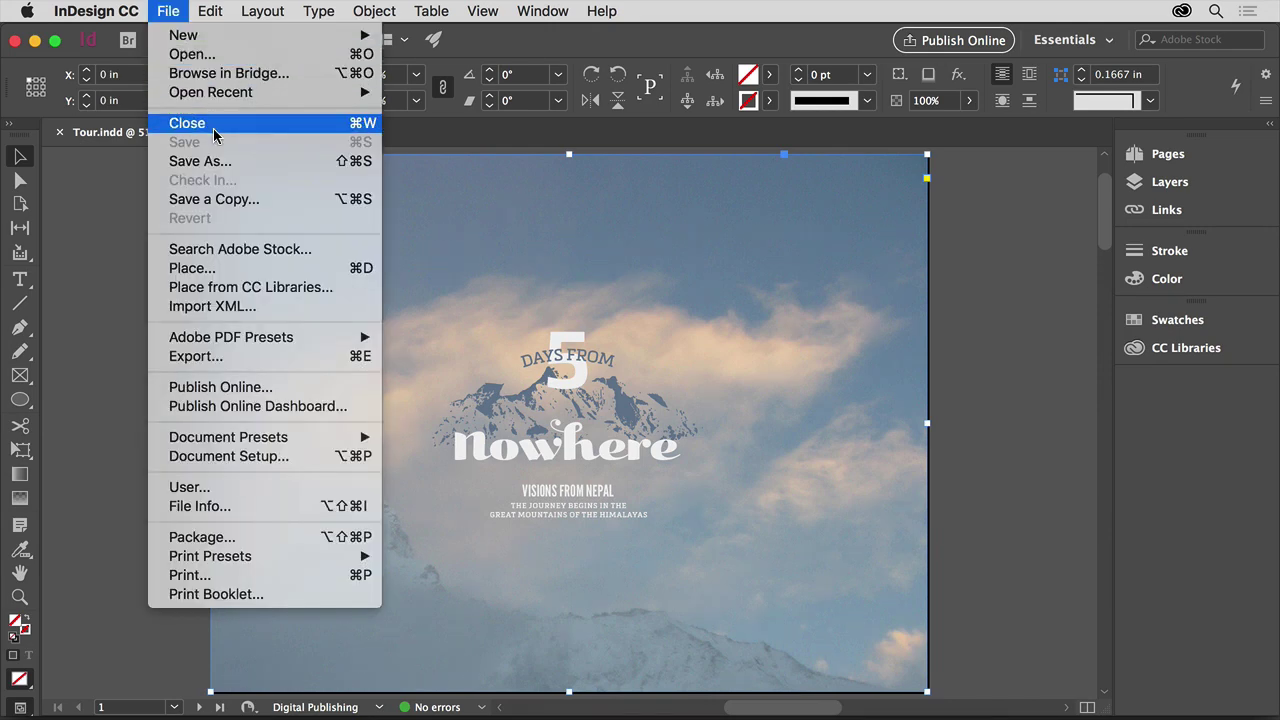